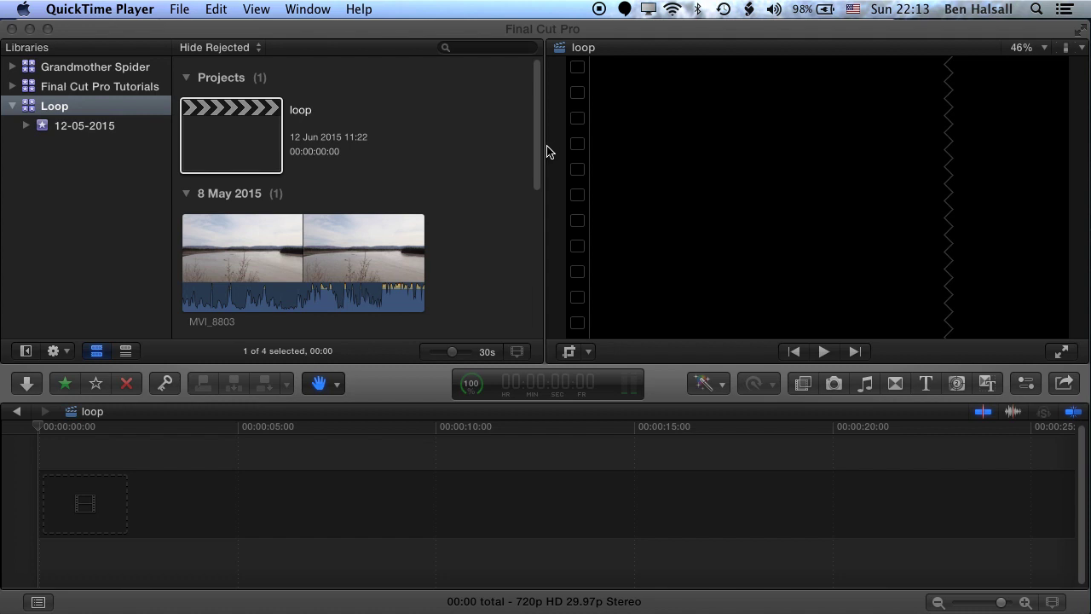
Step: Scroll the event browser and select the MVI_8427 wood-stove clip
drag(532, 137, 372, 278)
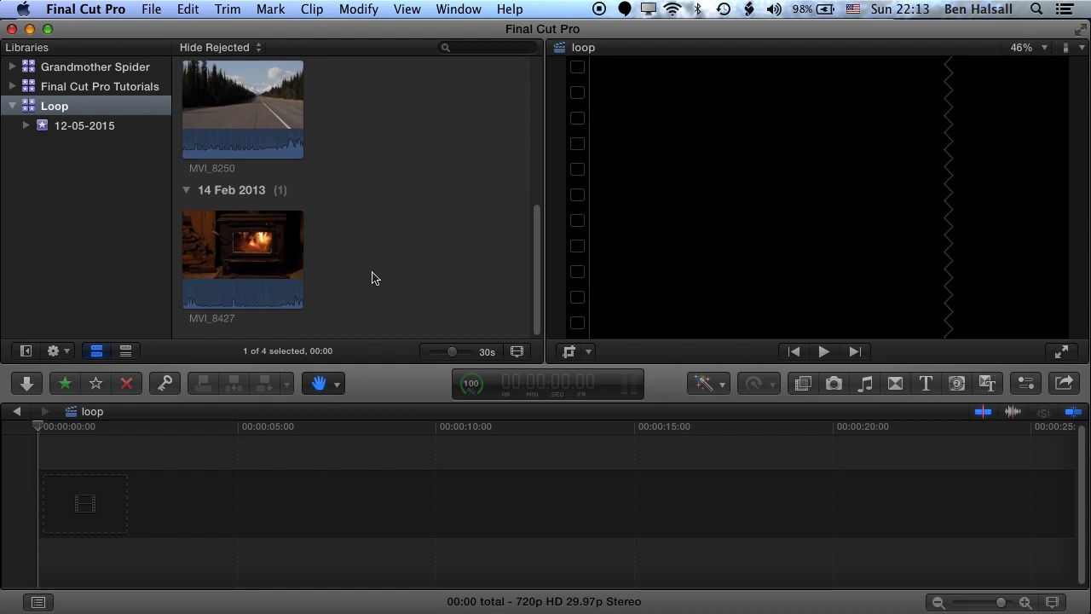
click(241, 248)
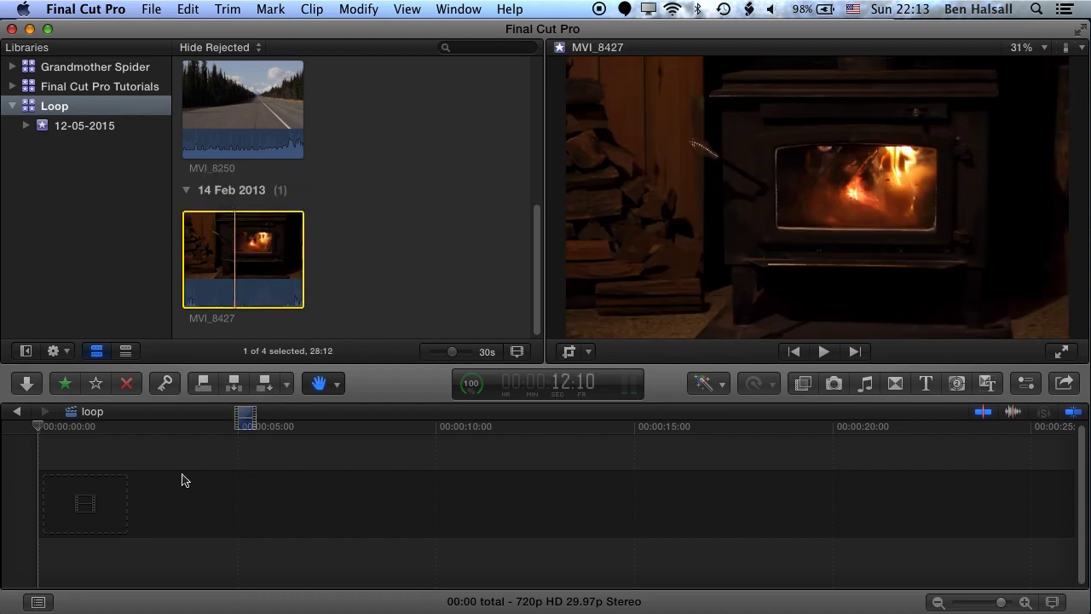
Step: Place MVI_8427 in the loop timeline, zoom to fit, and make the timeline panel taller
drag(182, 480, 100, 493)
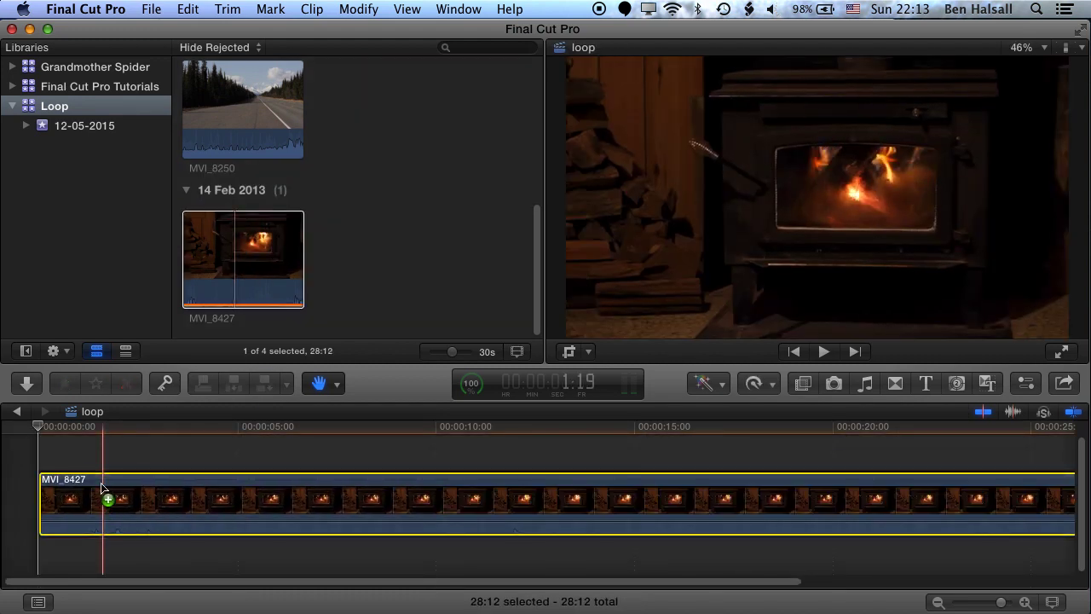
click(409, 9)
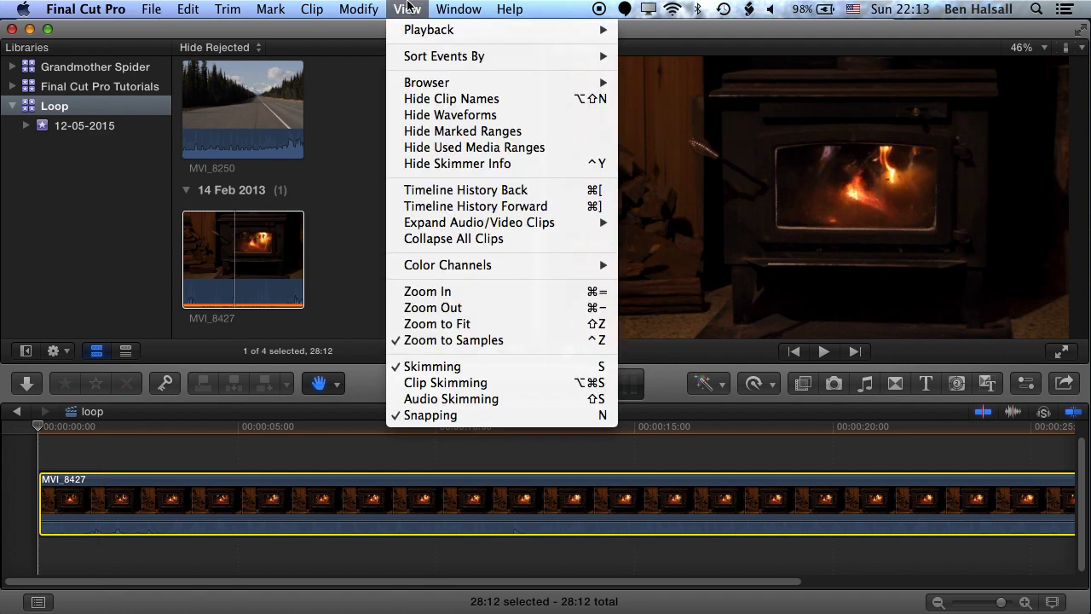
click(426, 324)
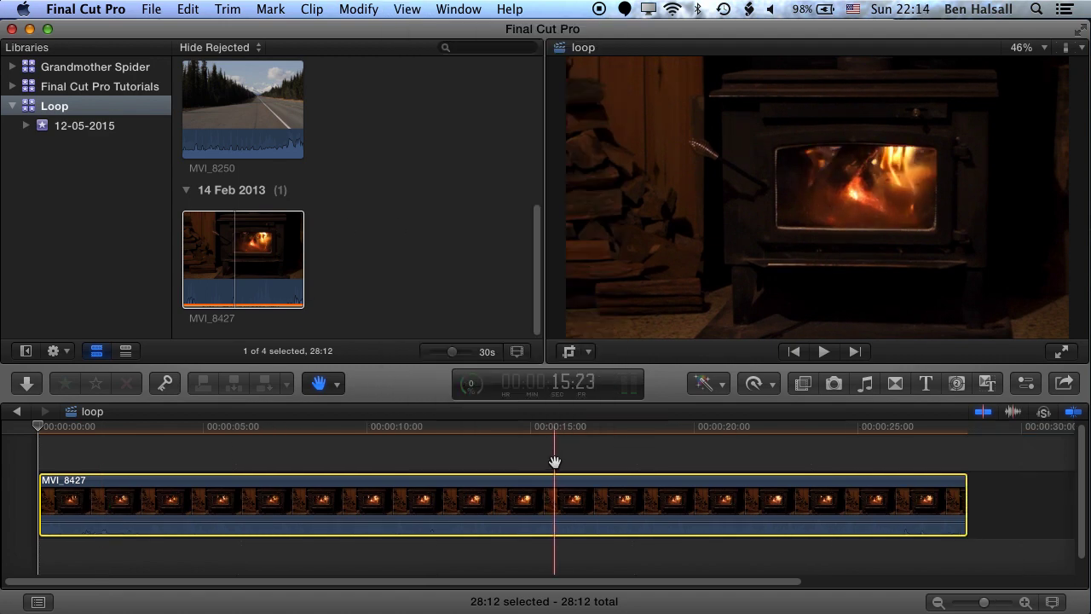
drag(665, 362, 663, 316)
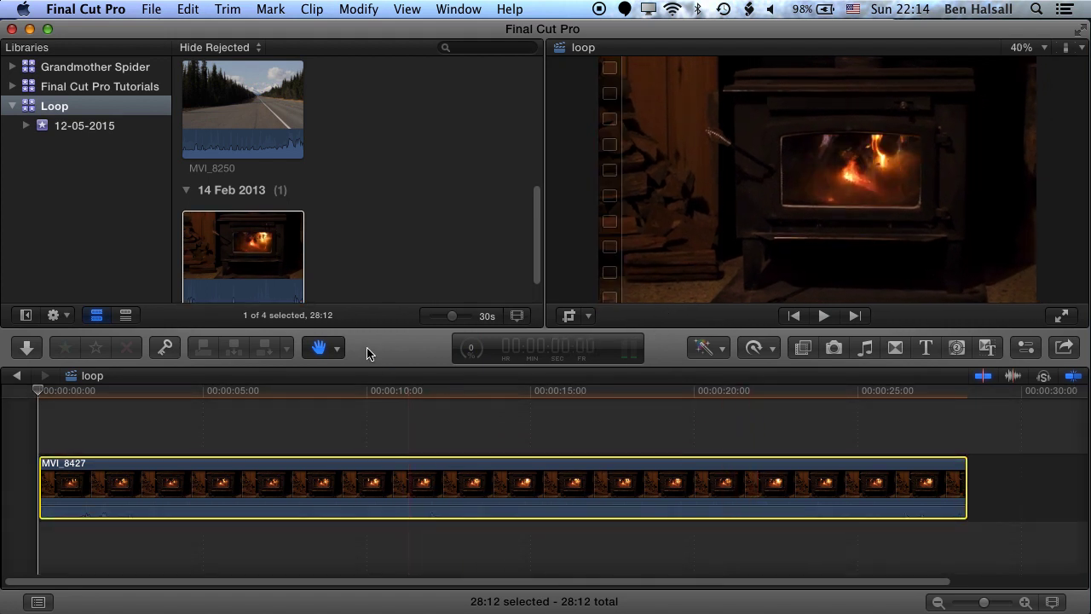
Step: Switch from the Hand tool to the Select tool
scroll(465, 478, right, 2)
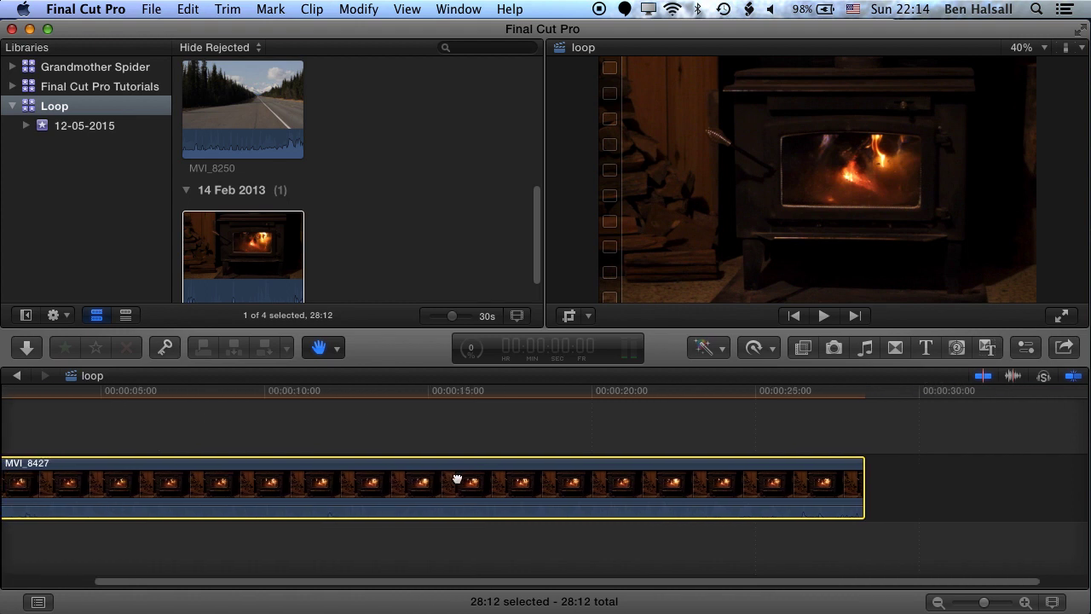
scroll(544, 483, right, 1)
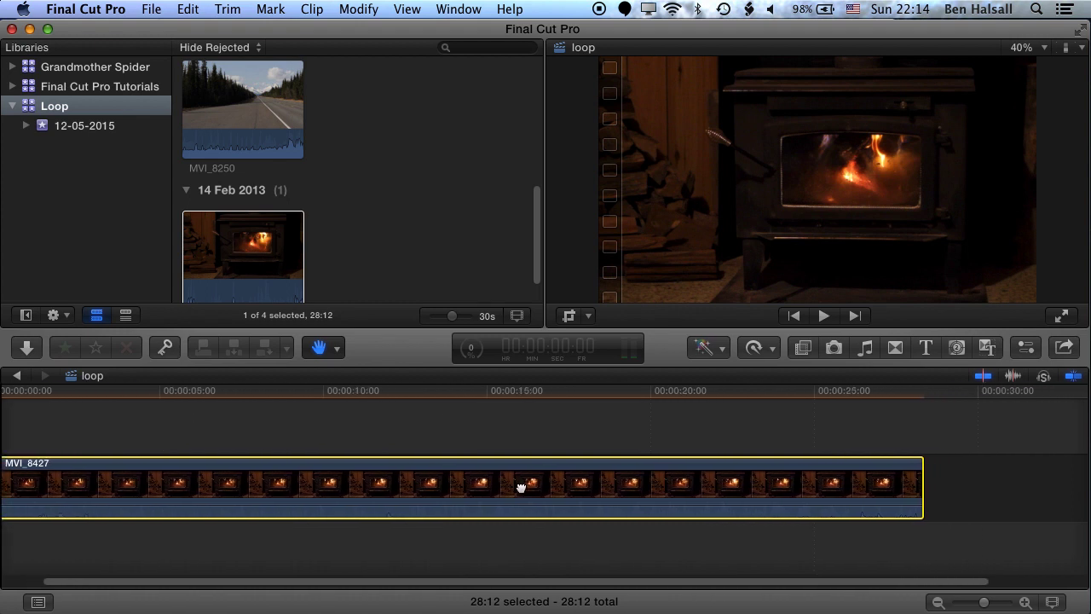
click(337, 354)
click(372, 381)
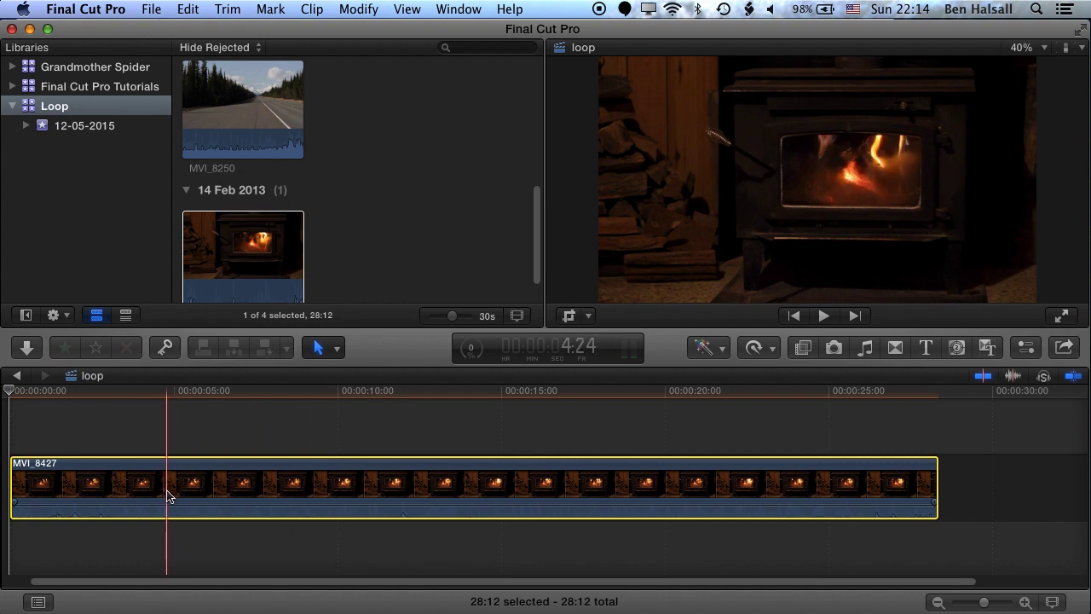
click(333, 351)
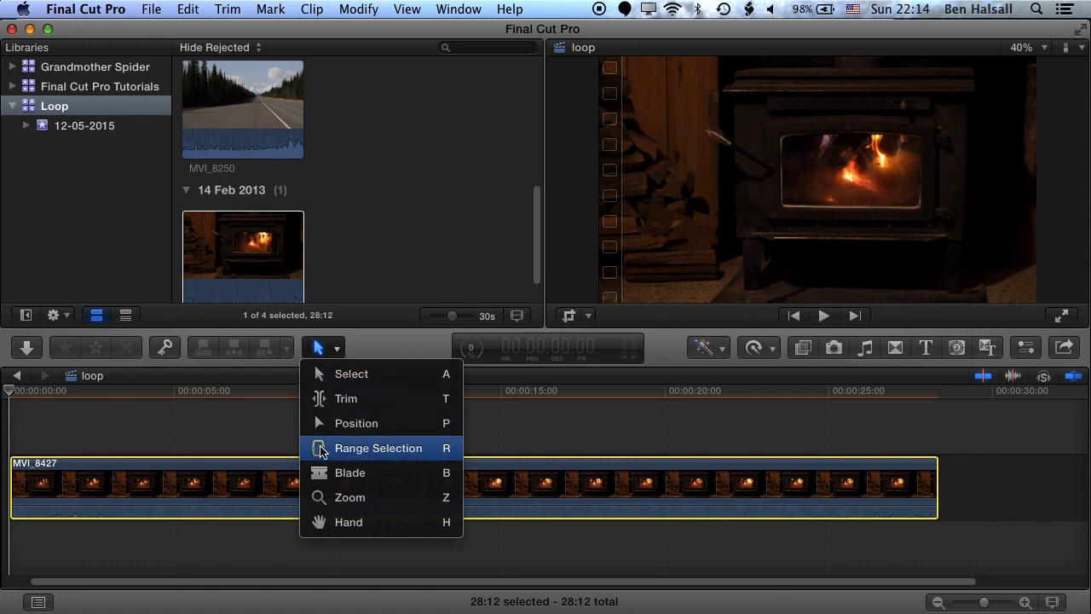
Step: Range-select the fire clip's opening 3:23 and cut it from the storyline
click(391, 458)
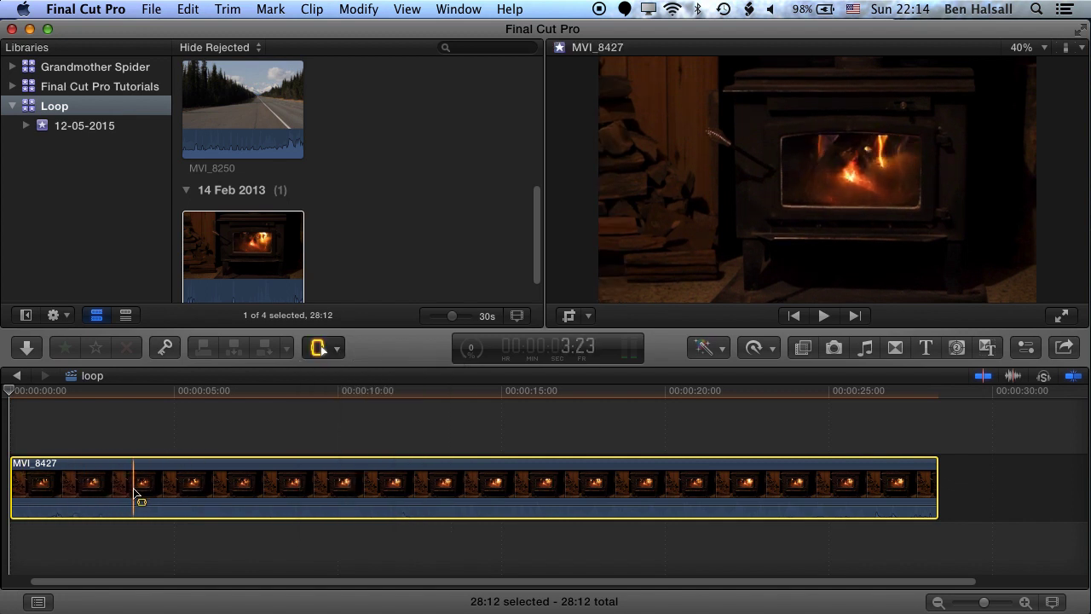
drag(132, 493, 19, 502)
scroll(103, 490, left, 2)
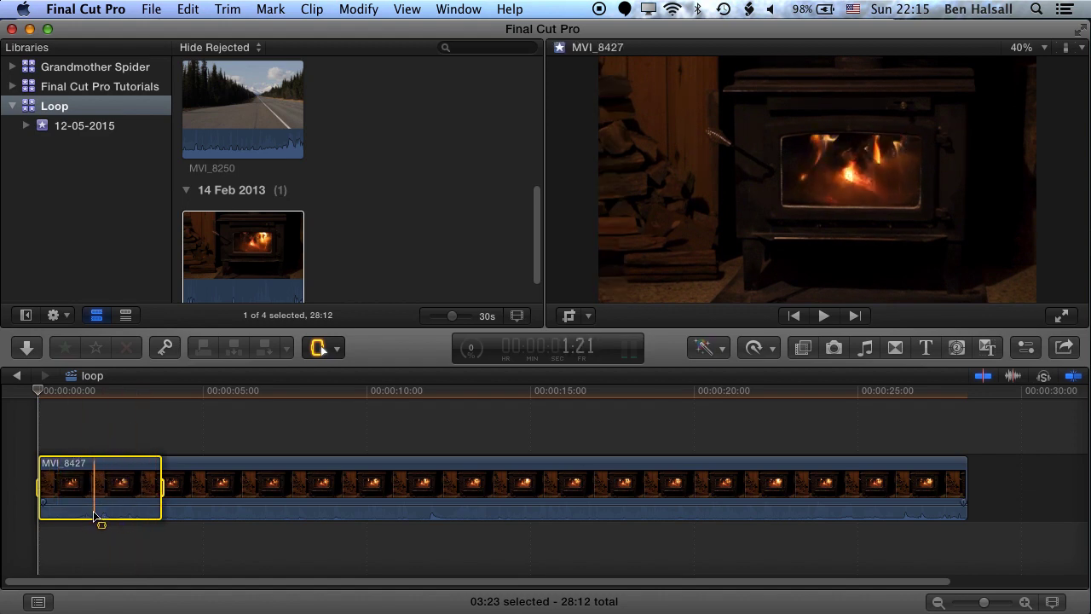
click(189, 8)
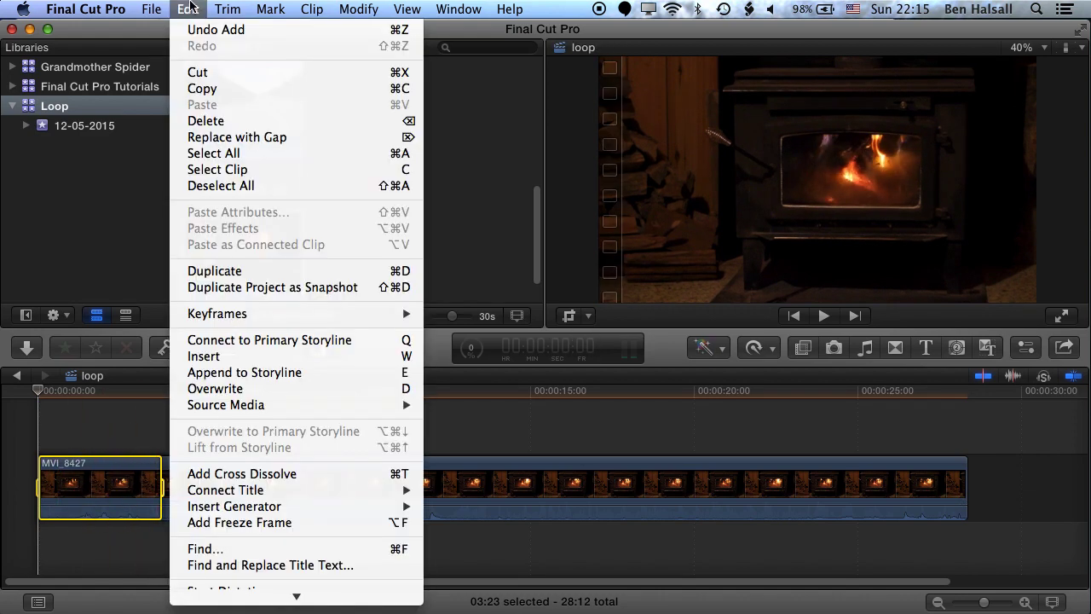
click(192, 75)
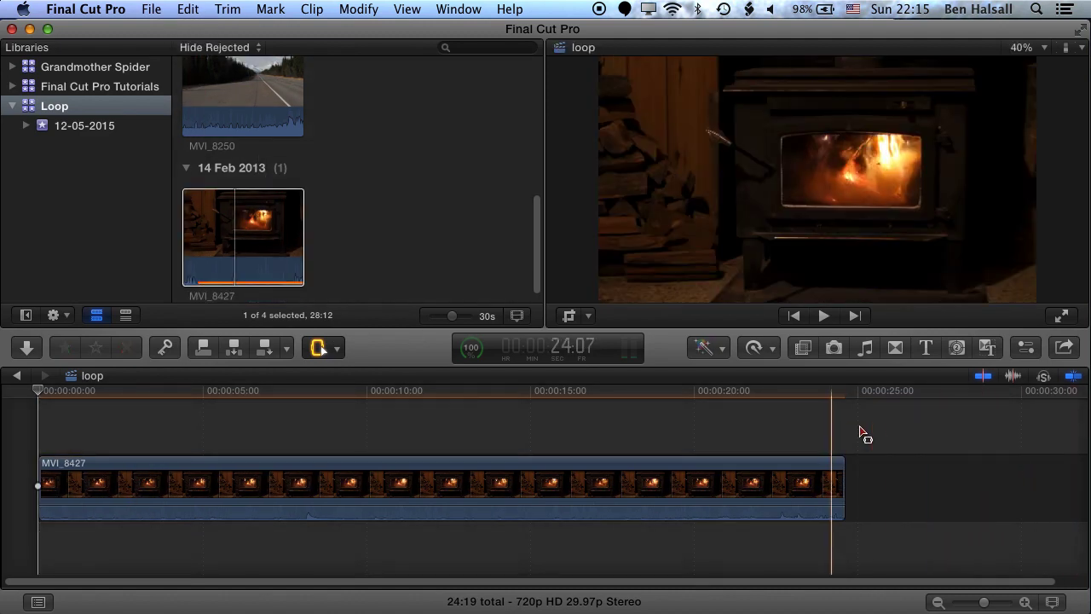
Step: Paste the cut section as a connected clip at 00:00:20, then return to the Select tool
click(705, 394)
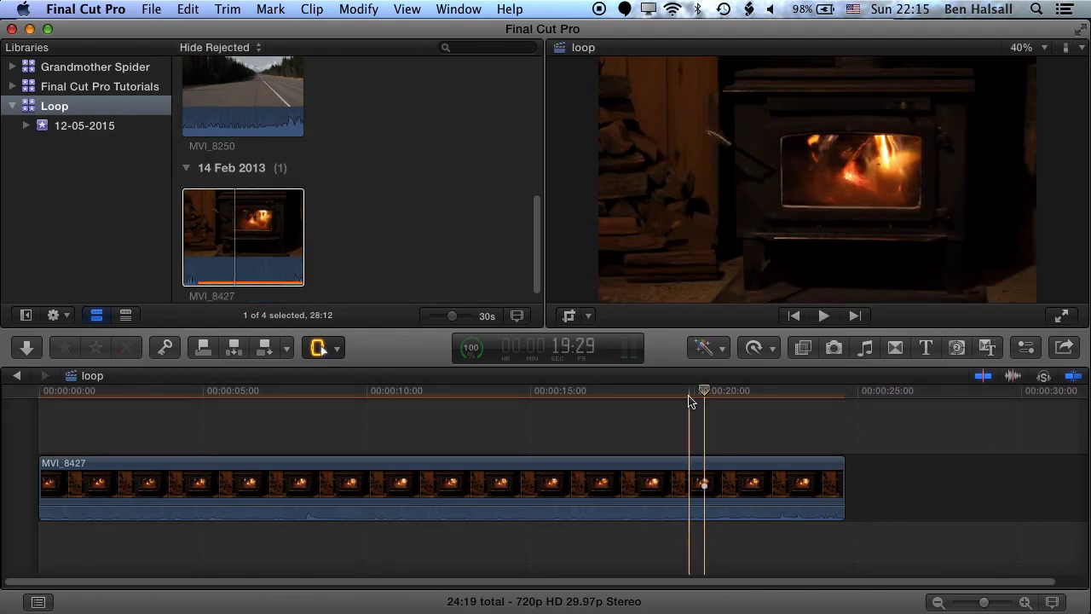
click(188, 9)
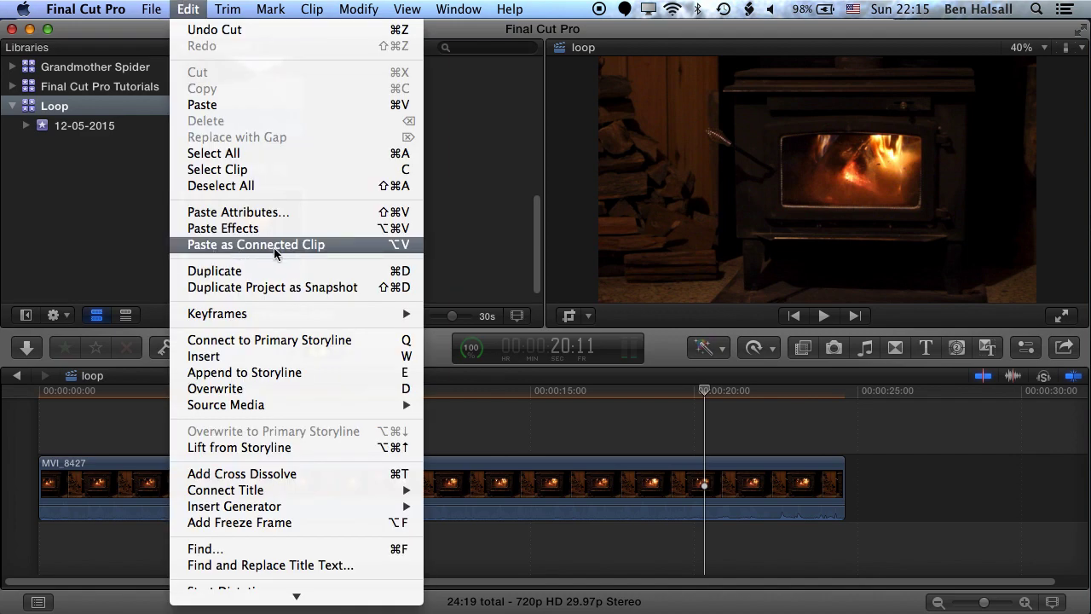
click(365, 247)
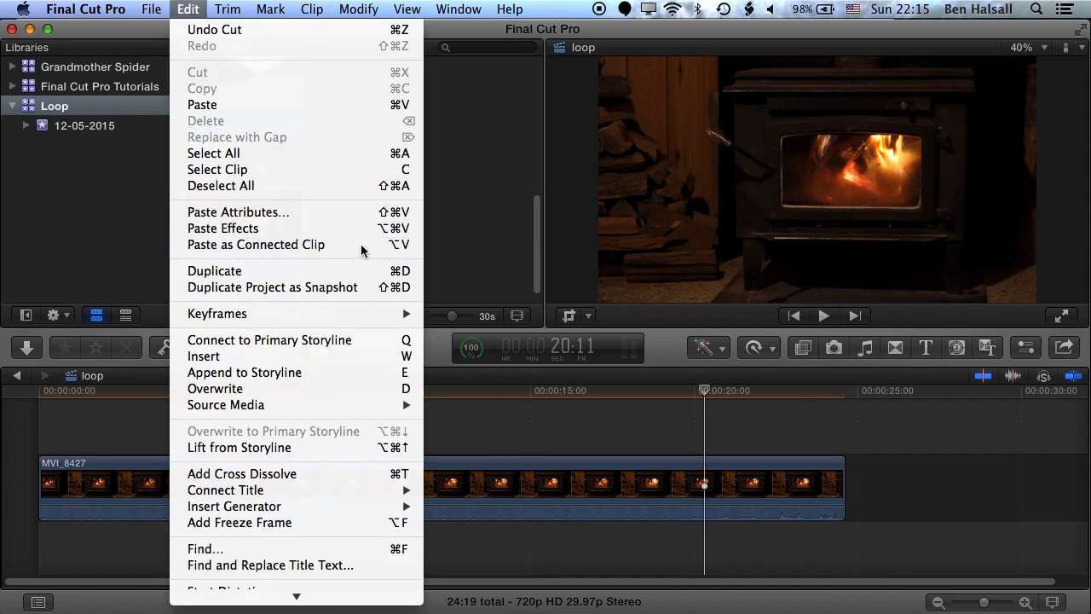
click(334, 352)
click(350, 373)
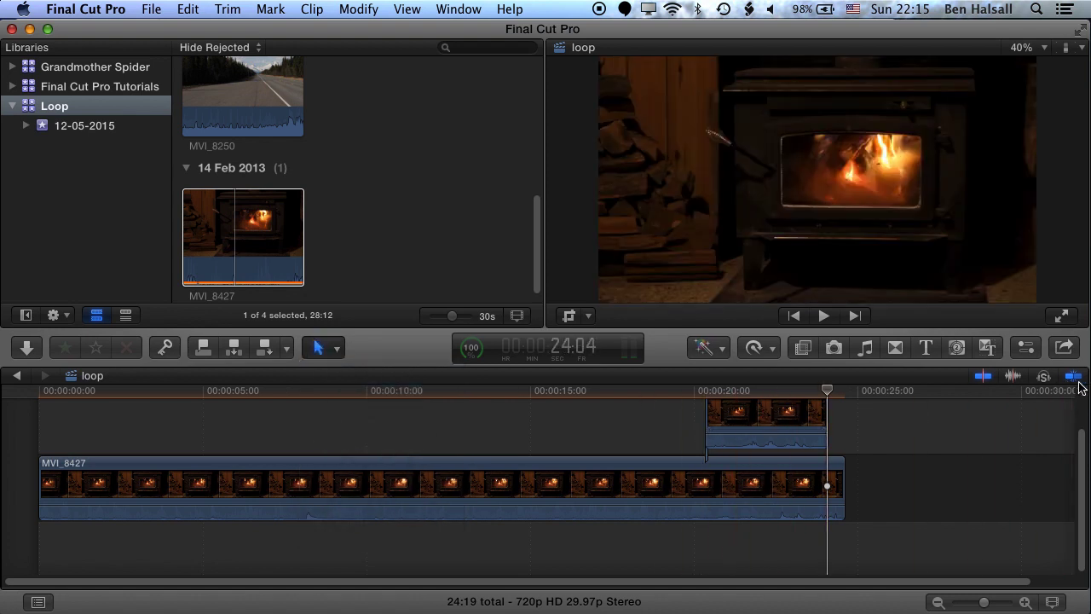
Step: Slide the connected section right so it ends with the storyline, then play the ending to check
click(765, 421)
drag(757, 423, 779, 421)
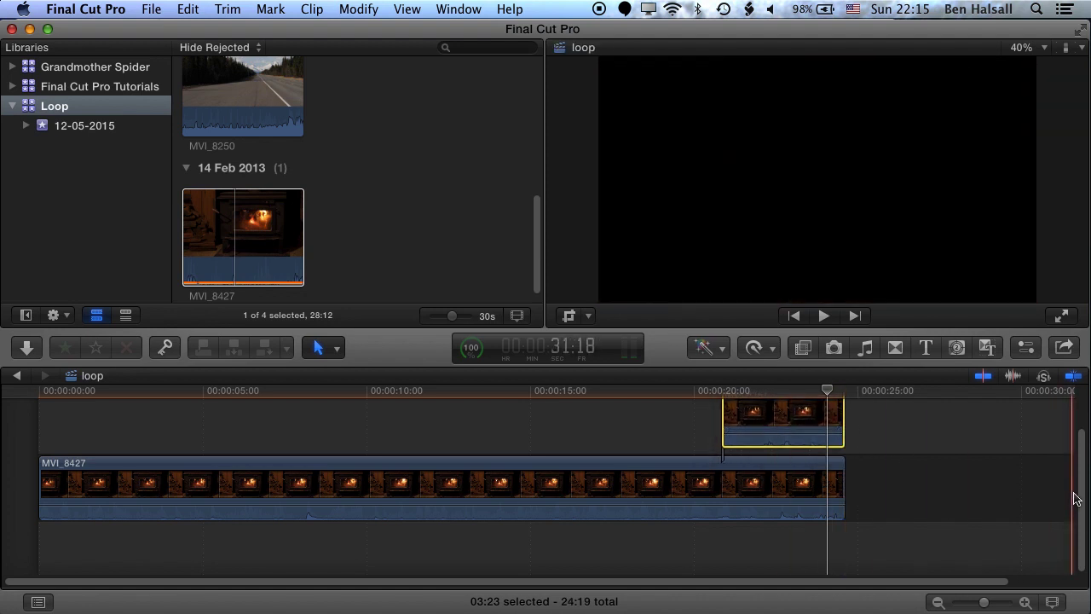
drag(1078, 497, 1078, 469)
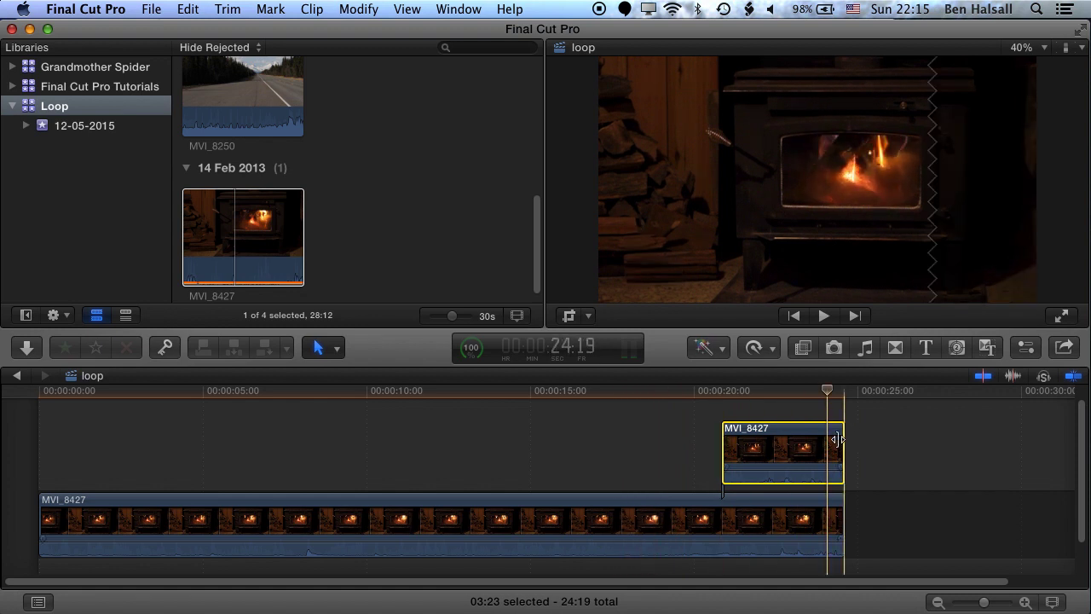
drag(827, 390, 38, 405)
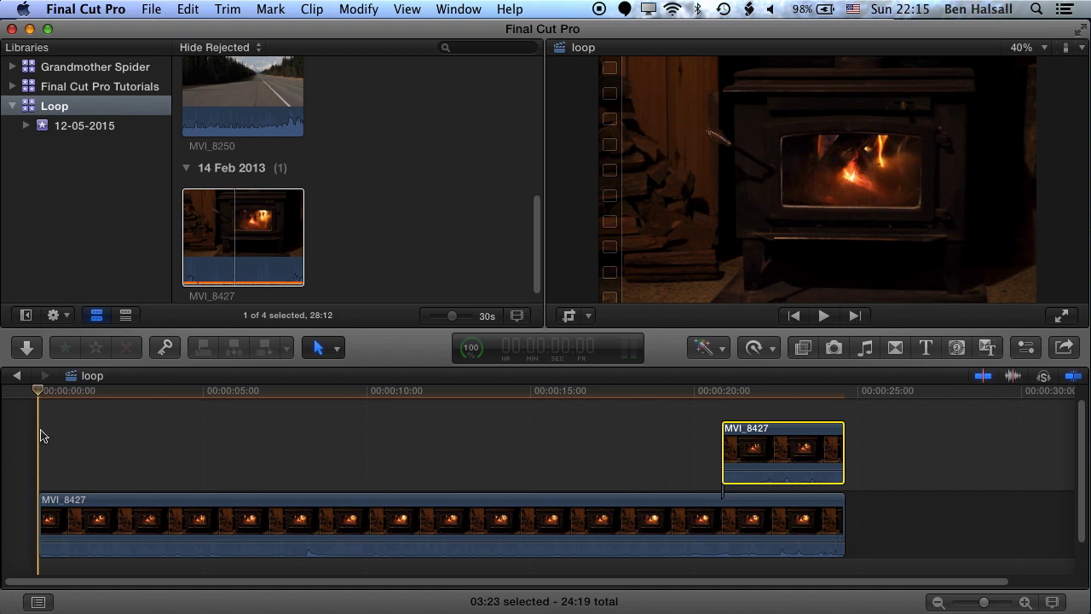
click(823, 392)
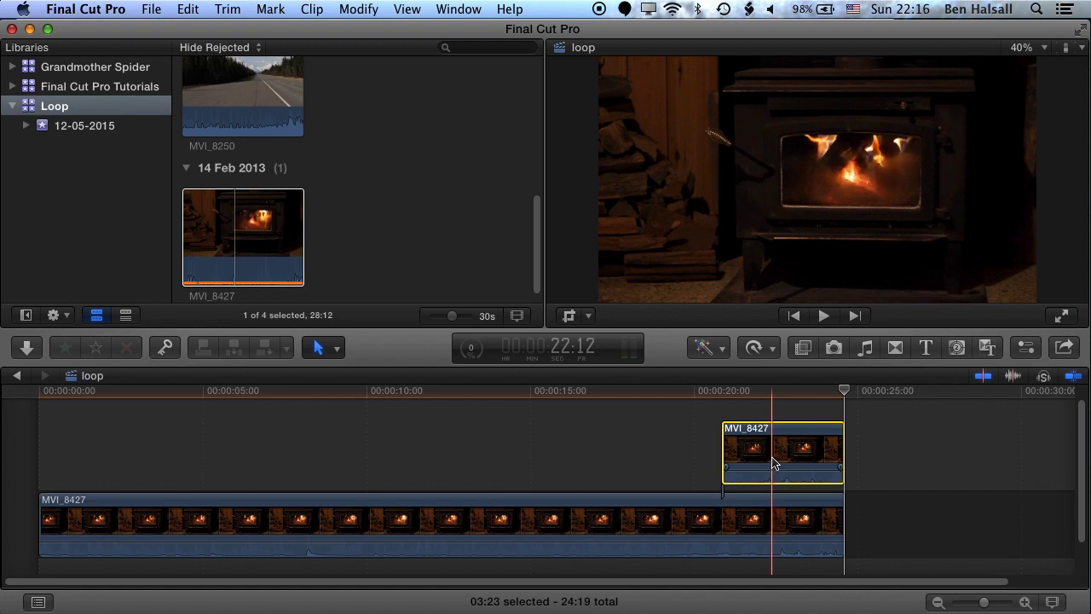
Step: Show the Inspector and add a 100% Opacity keyframe at the upper clip's end
click(468, 7)
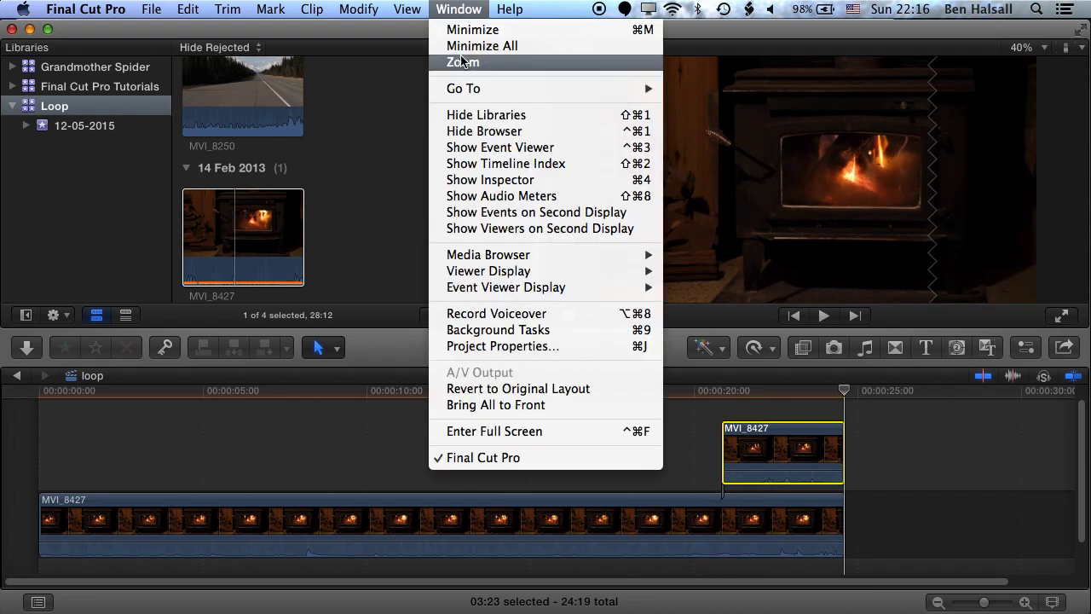
click(459, 182)
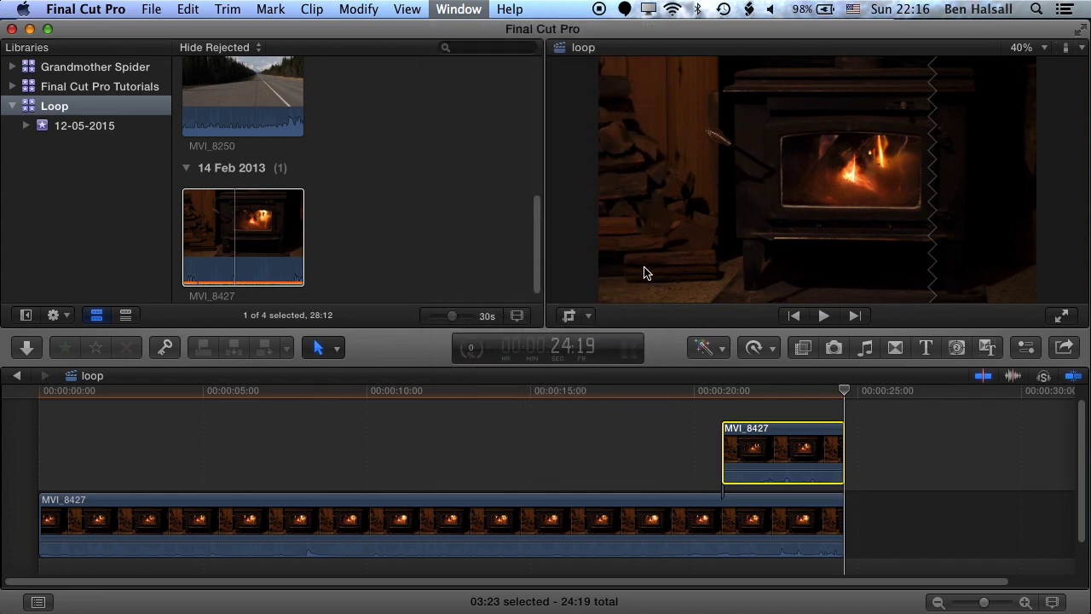
drag(1080, 106, 1069, 300)
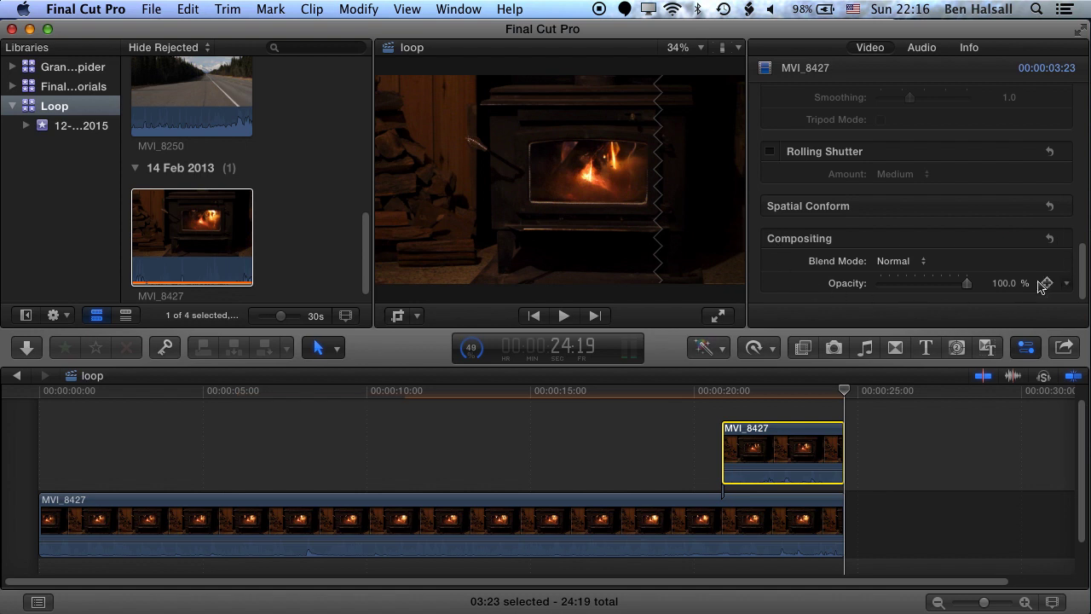
click(1047, 283)
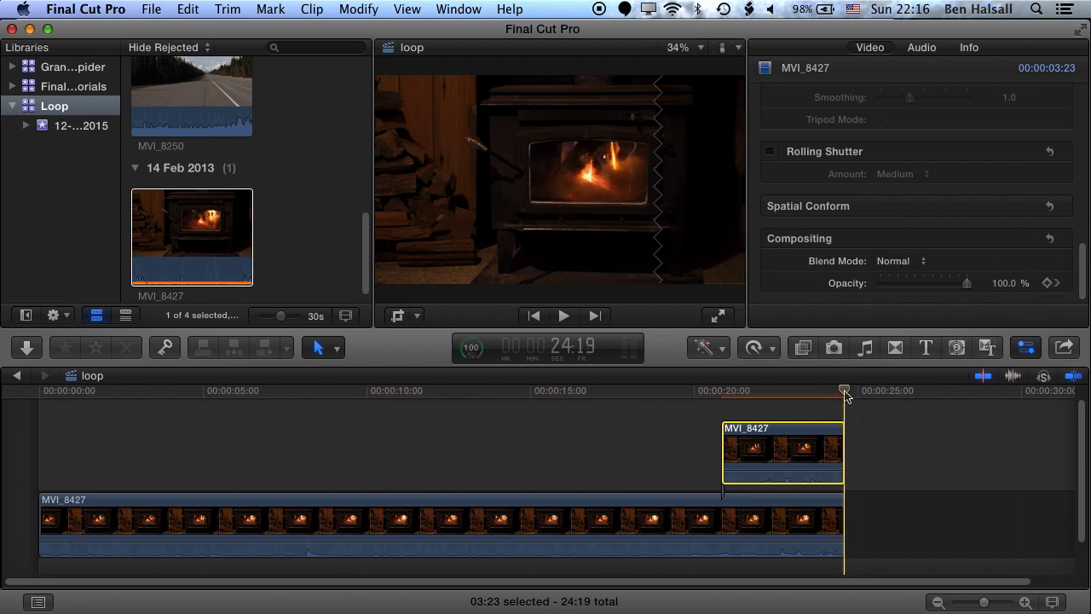
Step: Set the upper clip's Opacity to 0% at its start
drag(844, 394, 721, 394)
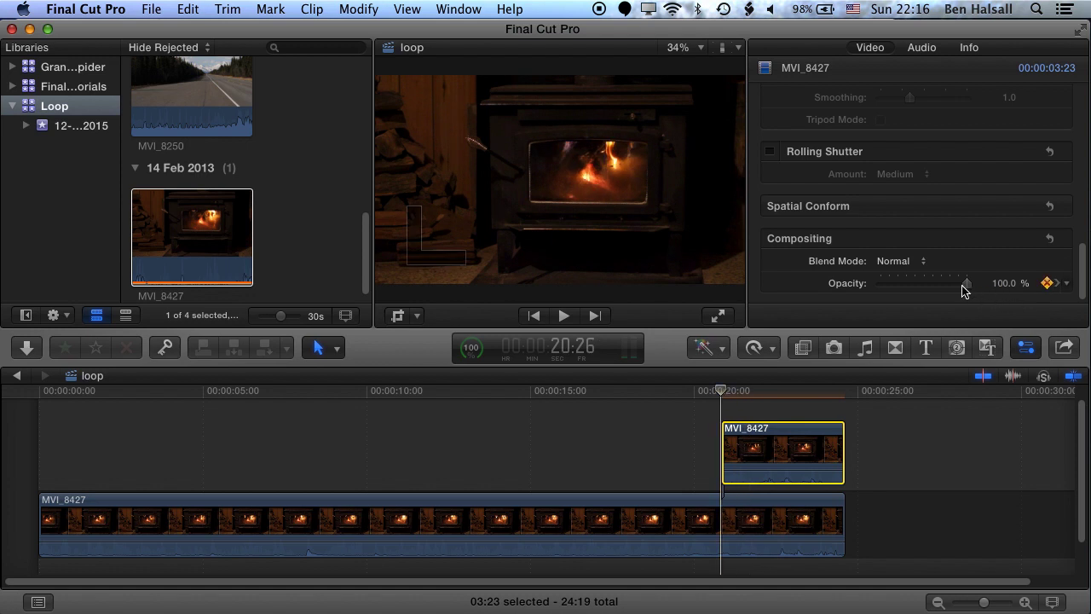
drag(968, 287, 831, 290)
drag(725, 391, 692, 411)
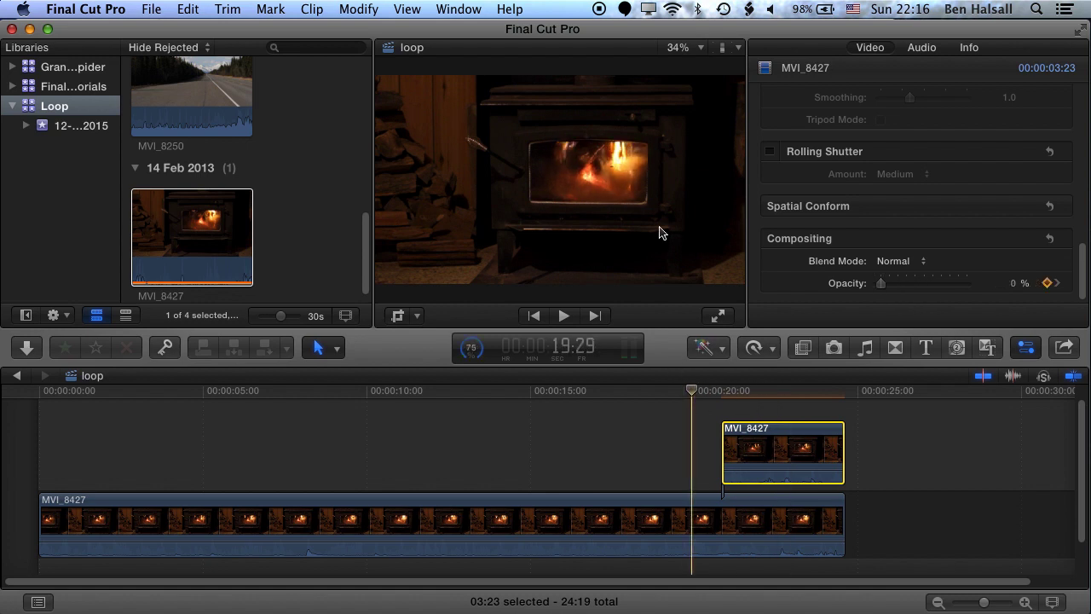
click(408, 9)
Step: Turn on Loop Playback under View > Playback
mouse_move(414, 38)
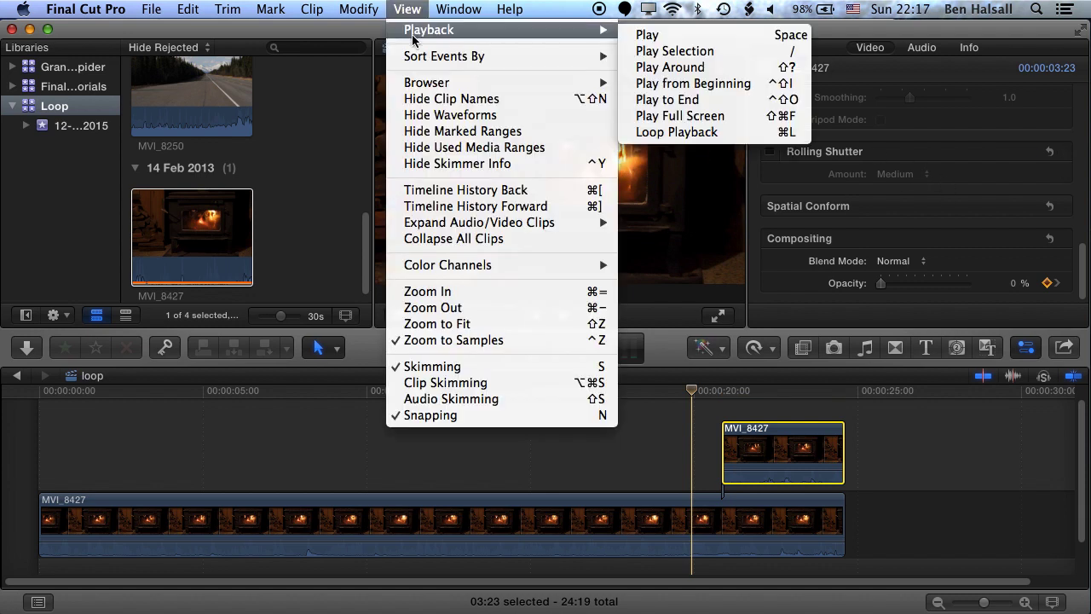
click(712, 132)
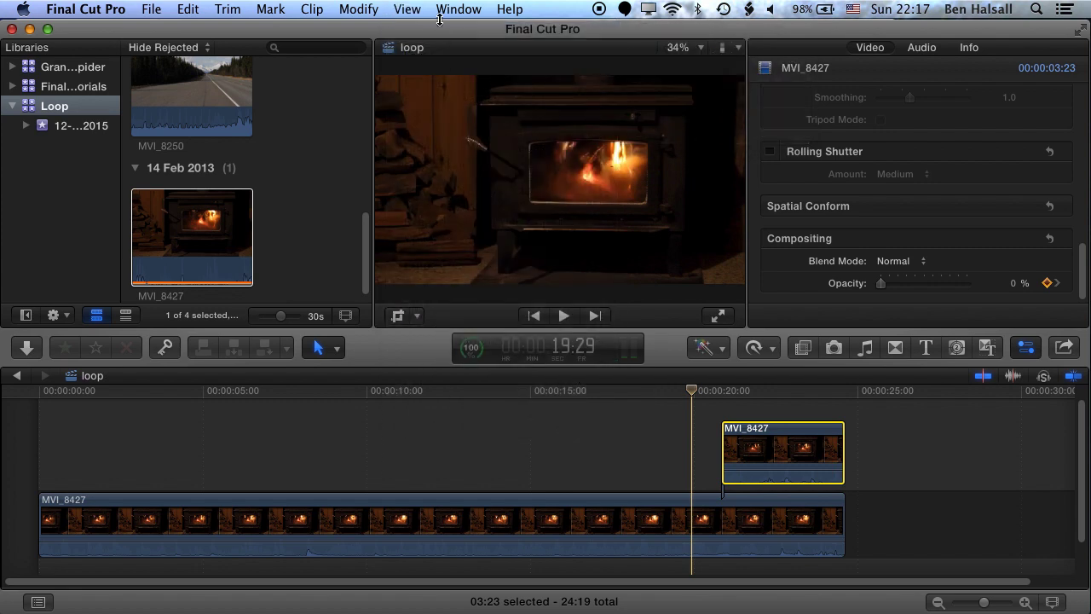
click(408, 8)
mouse_move(427, 30)
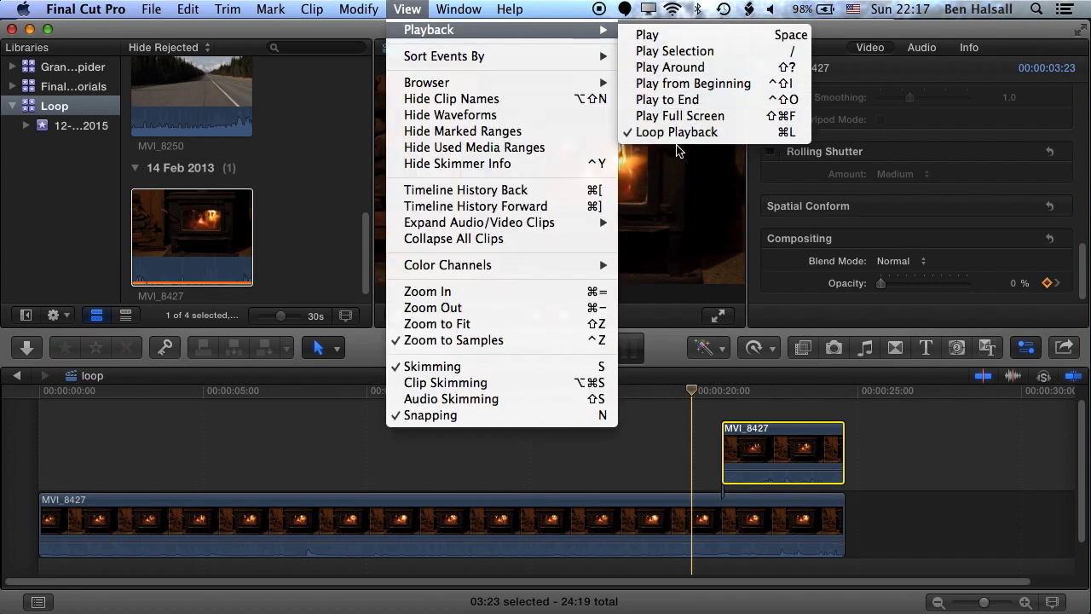
key(Escape)
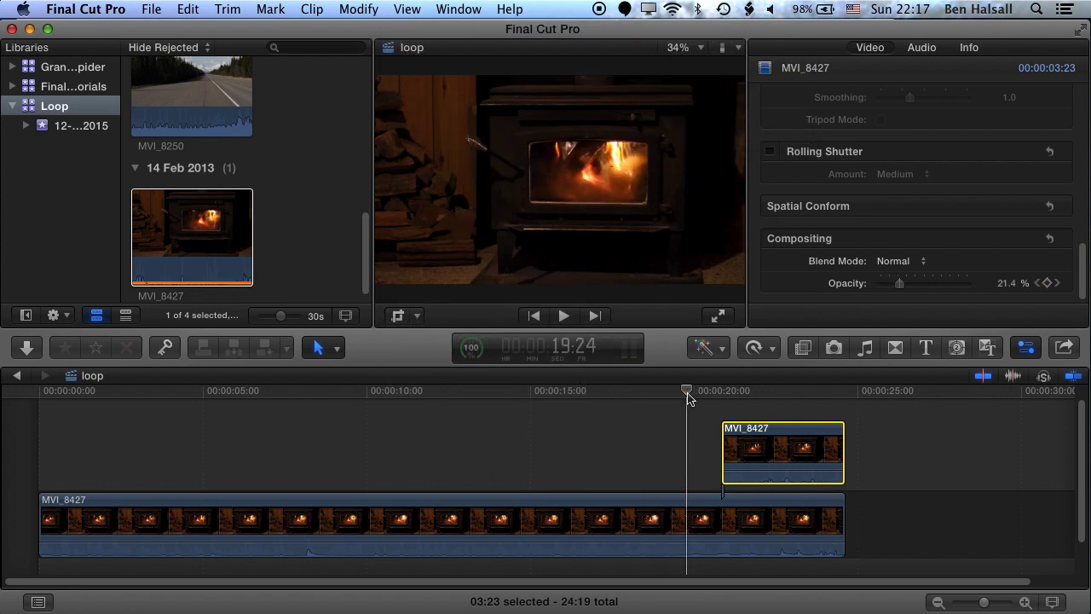
Step: Play from just before the upper clip to preview the opacity fade
key(space)
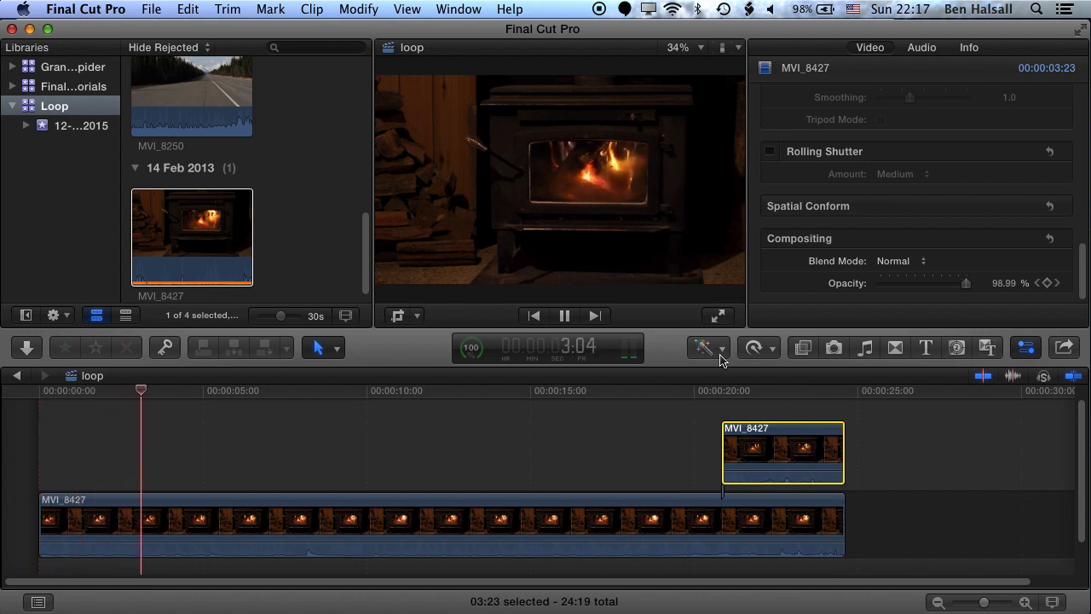
key(space)
click(699, 391)
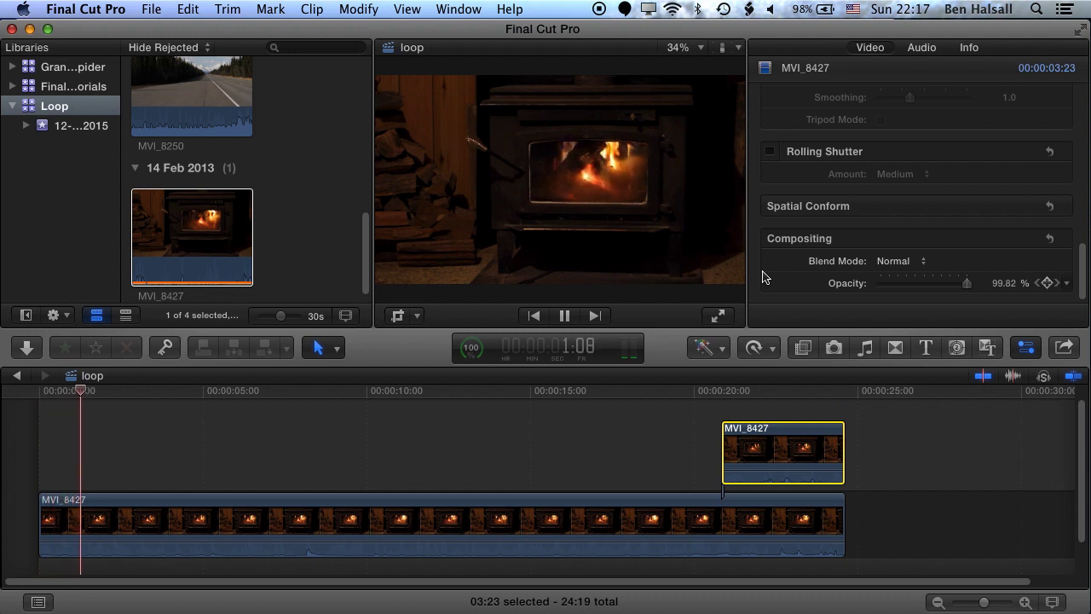
key(space)
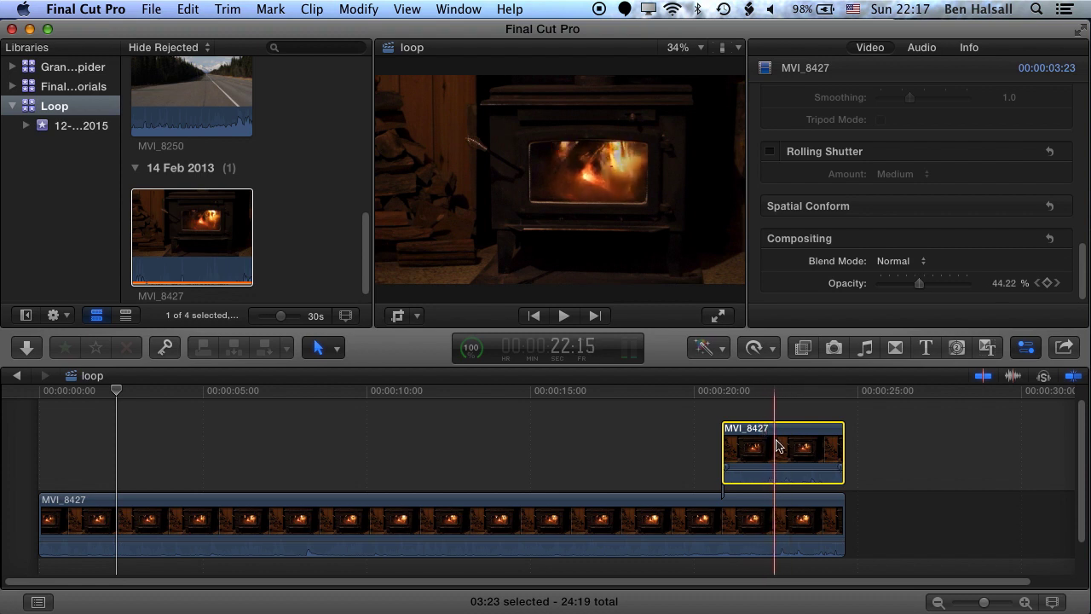
Step: Play from just before the upper clip and watch the fade loop back to the start
click(699, 398)
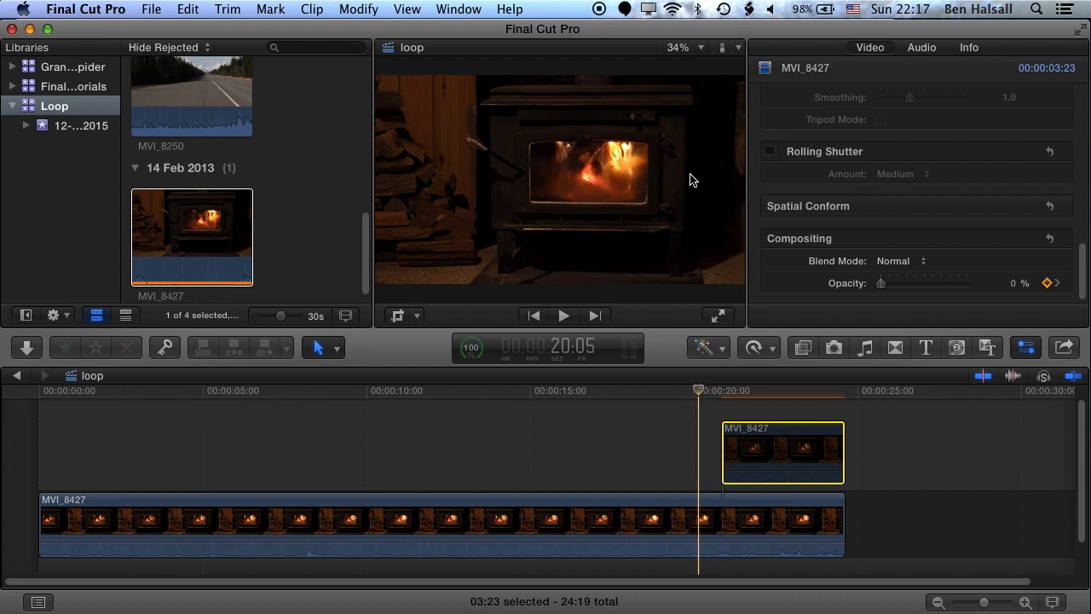
key(space)
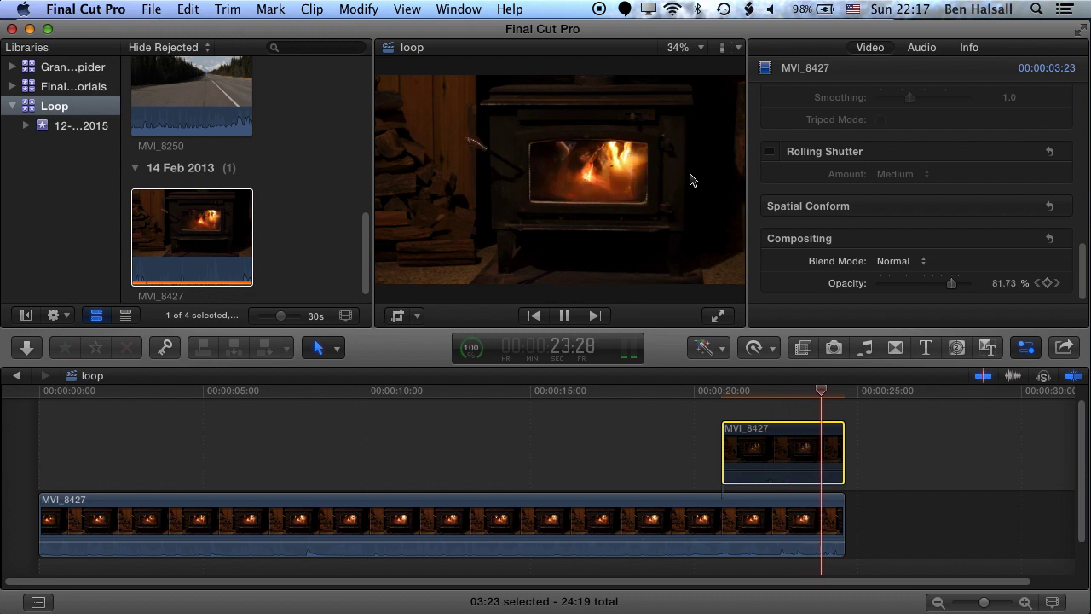
key(space)
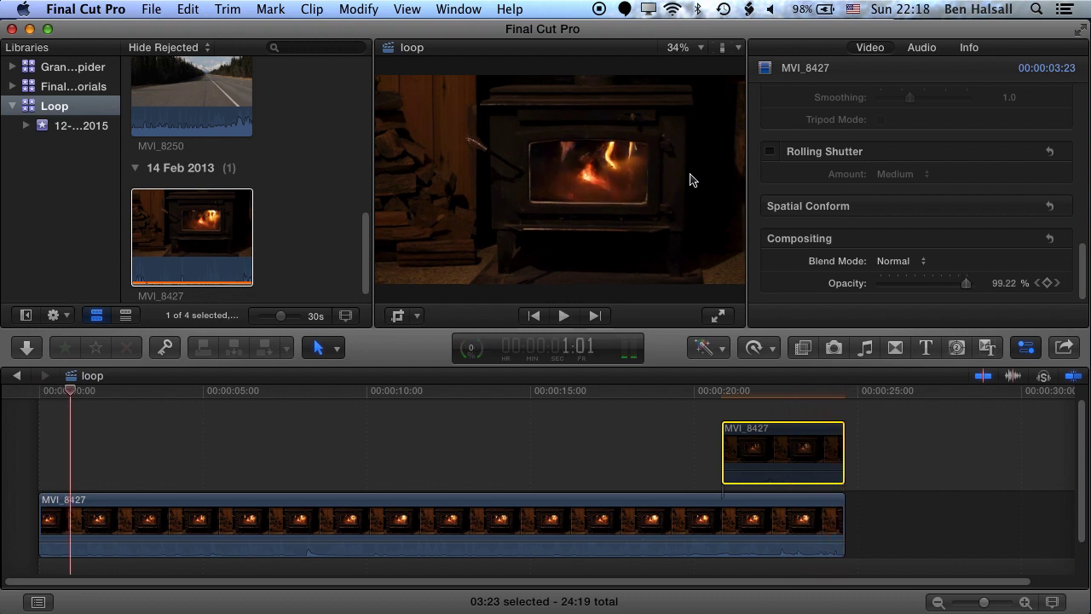
Step: Replay through the loop point, then lower the upper clip's audio volume line
drag(839, 390, 820, 390)
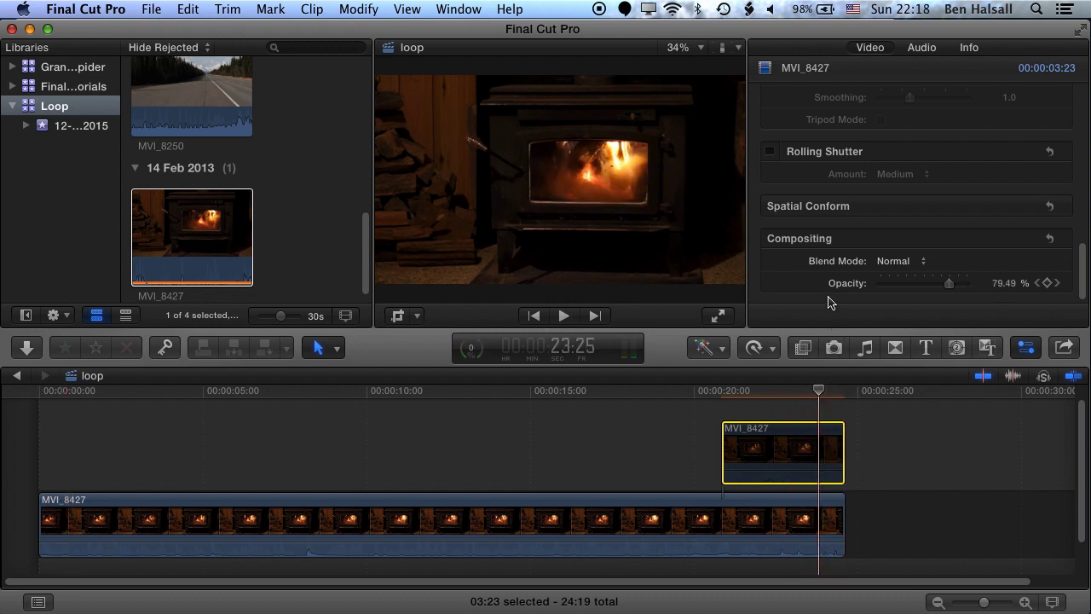
key(space)
key(space)
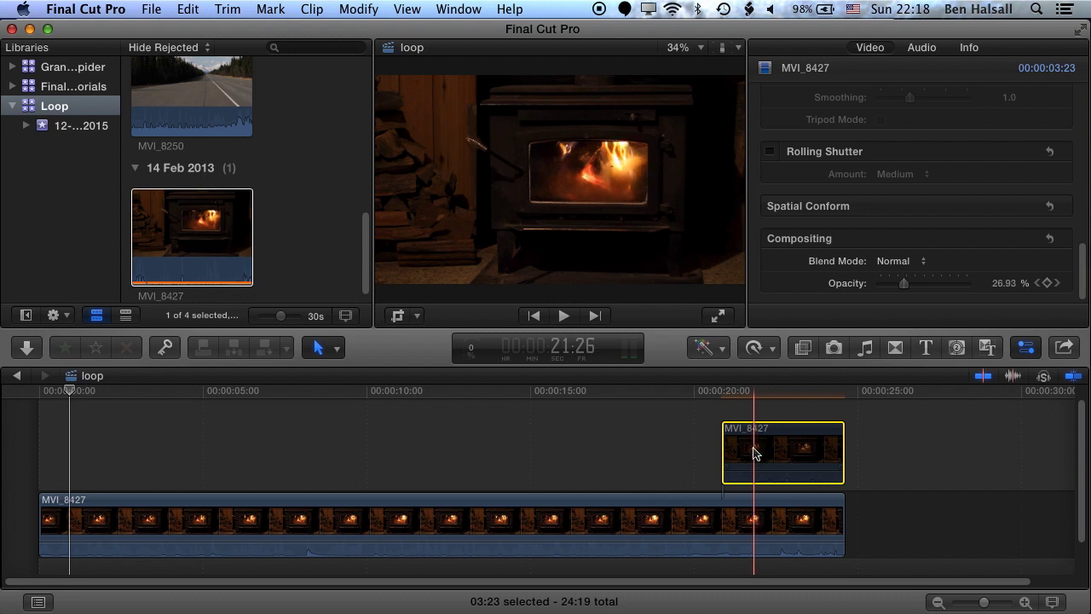
drag(754, 463, 751, 517)
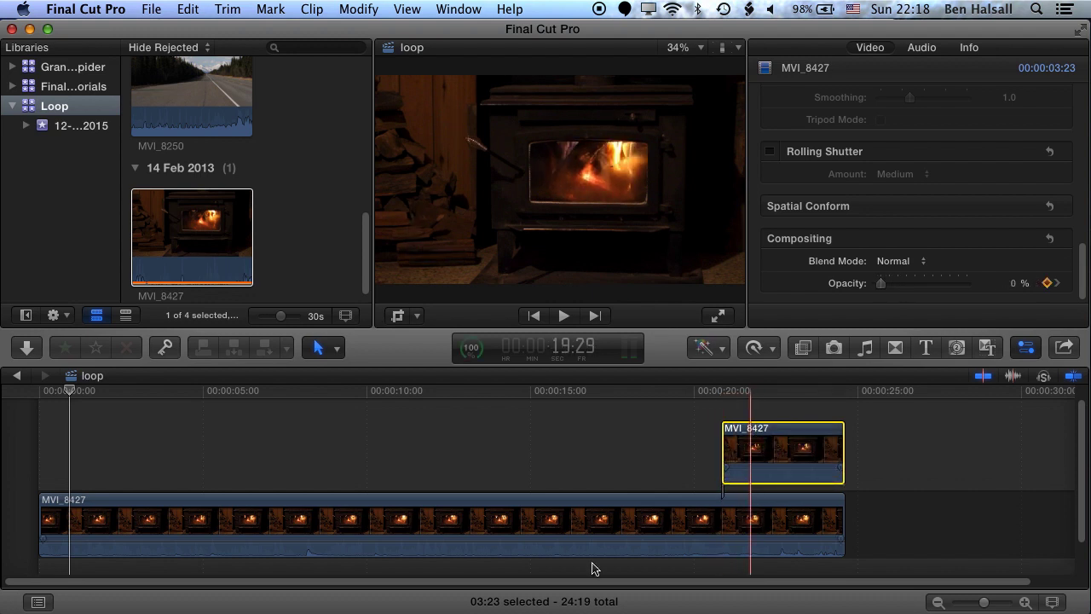
click(554, 527)
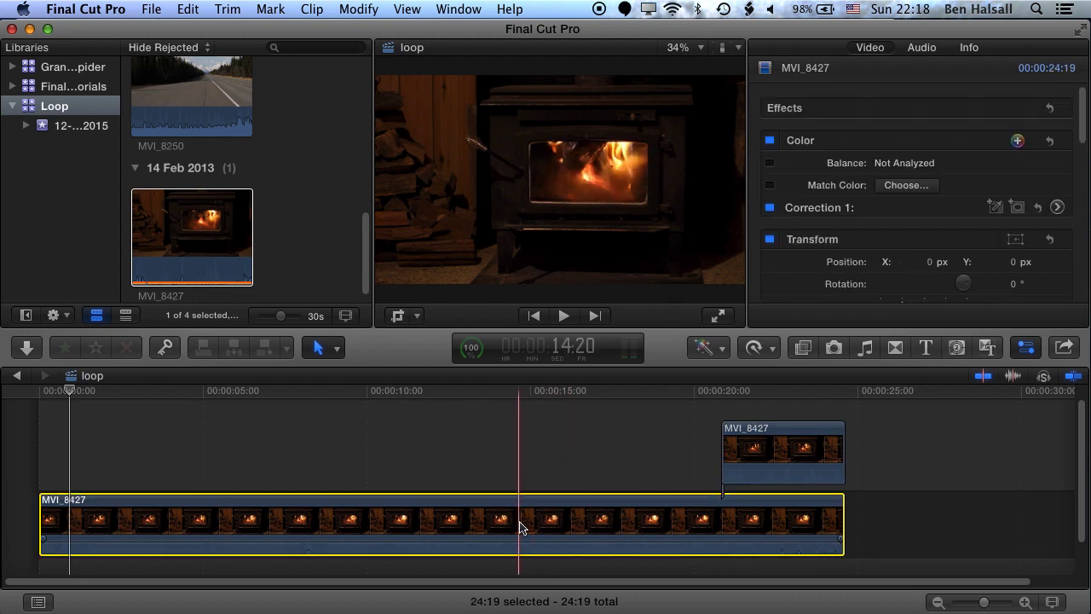
Step: Enable Background Noise Removal (50%) on the main clip in the Inspector's Audio tab
click(920, 48)
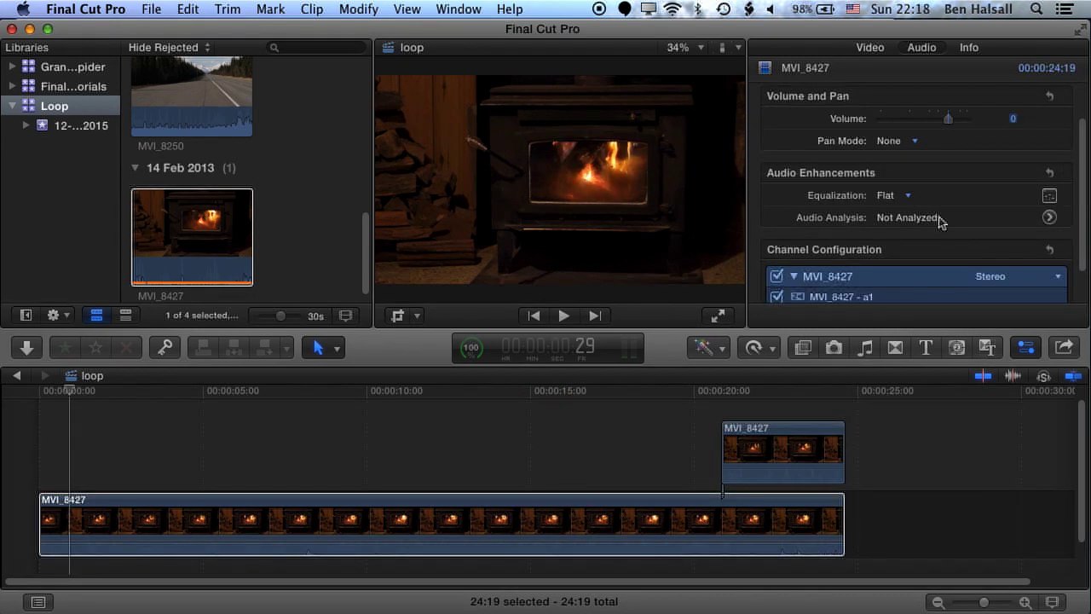
click(1050, 218)
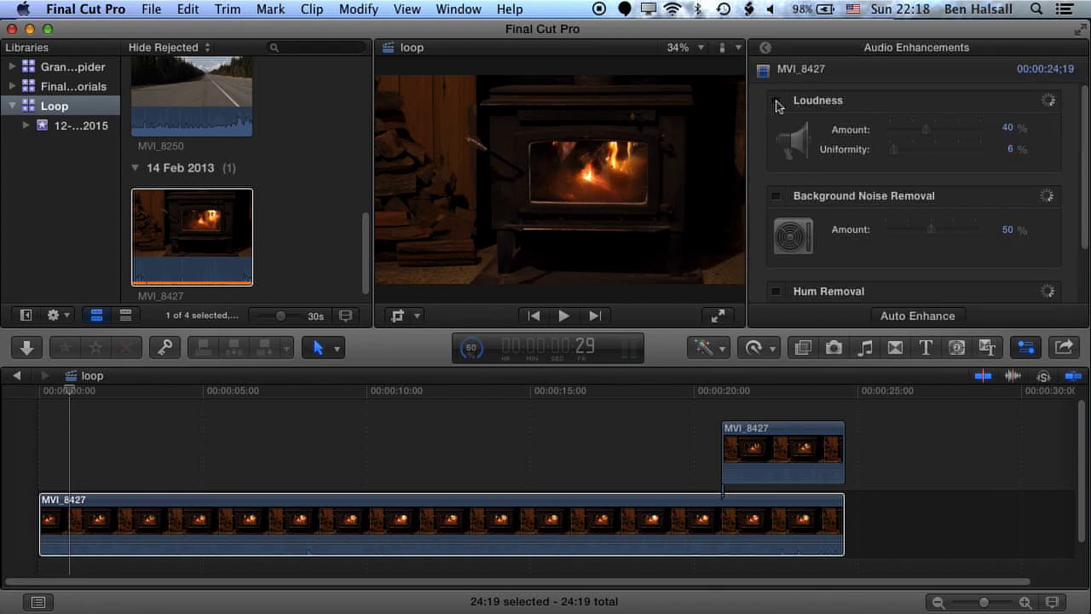
click(776, 196)
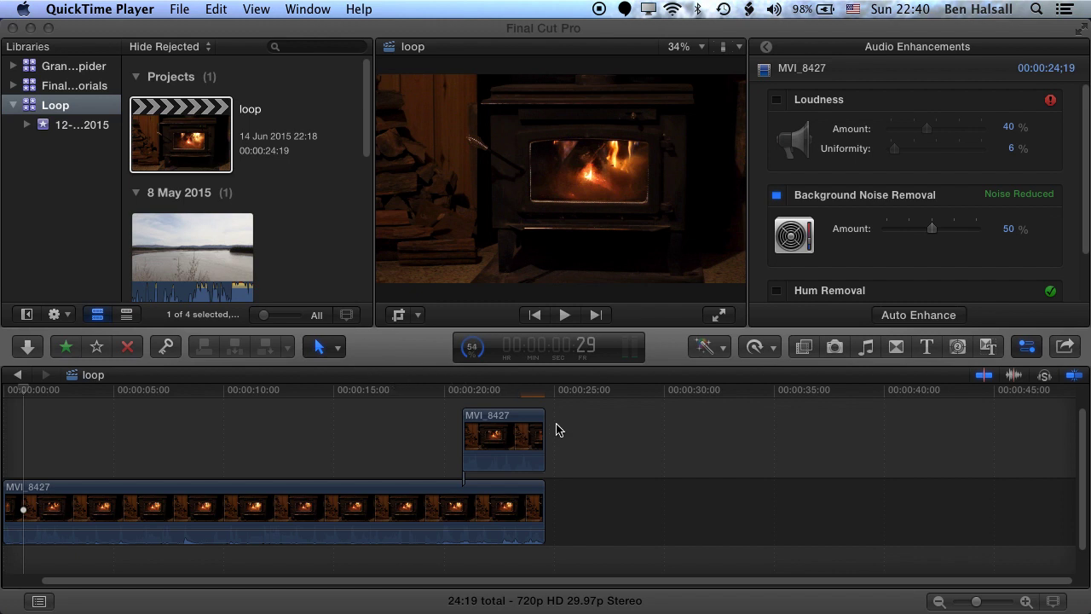
Step: Marquee-select both MVI_8427 clips in the timeline
click(522, 453)
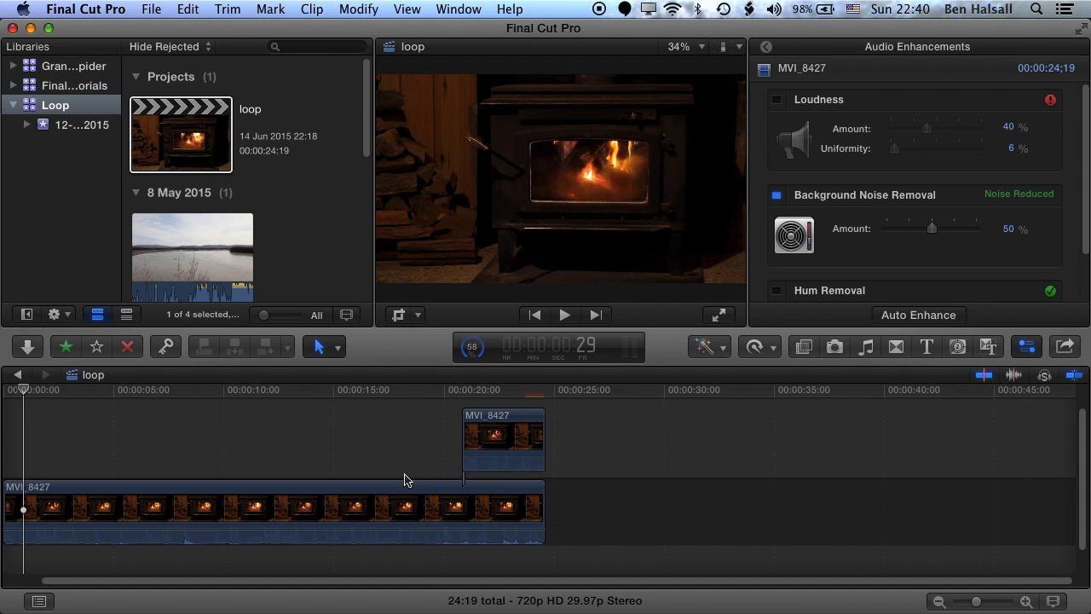
click(327, 347)
click(352, 372)
click(586, 444)
drag(606, 433, 18, 512)
Step: Combine the selected clips into a new compound clip named 'main loop'
click(152, 8)
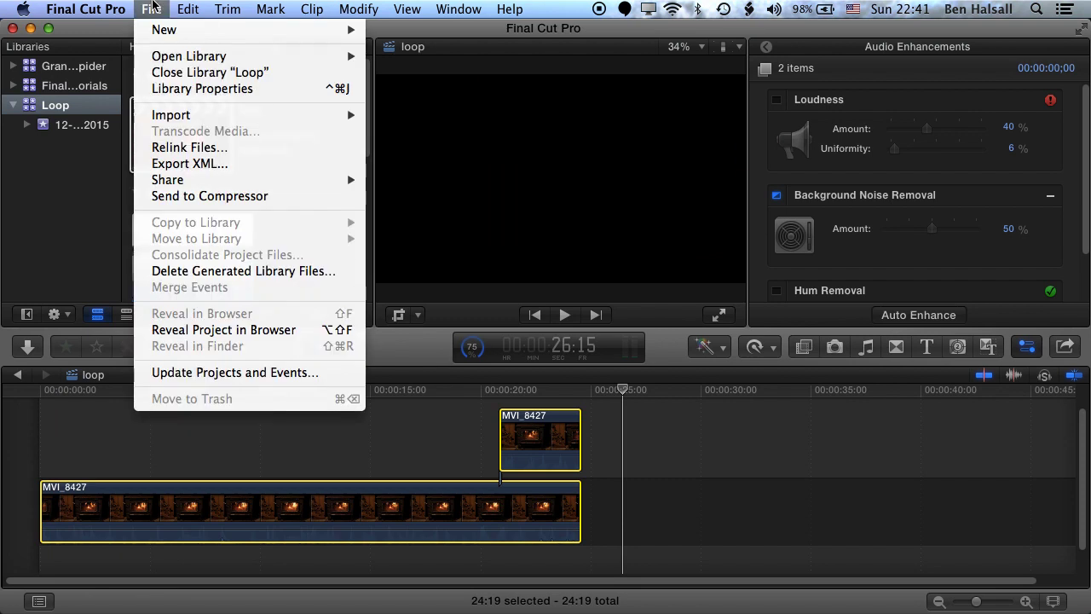
mouse_move(159, 32)
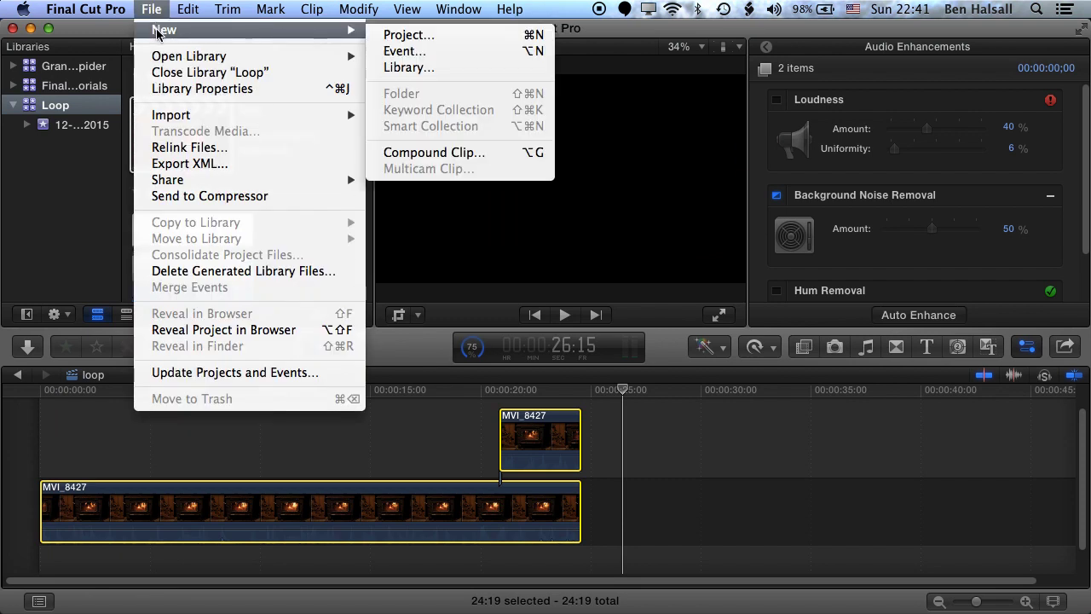
click(458, 155)
text(ma)
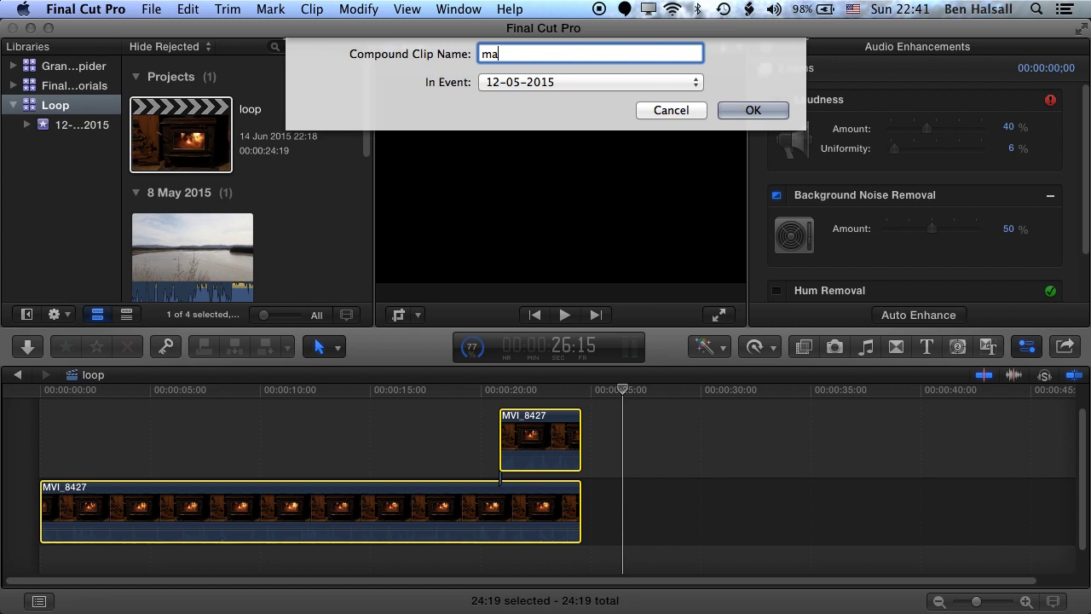
text(in loop)
key(Return)
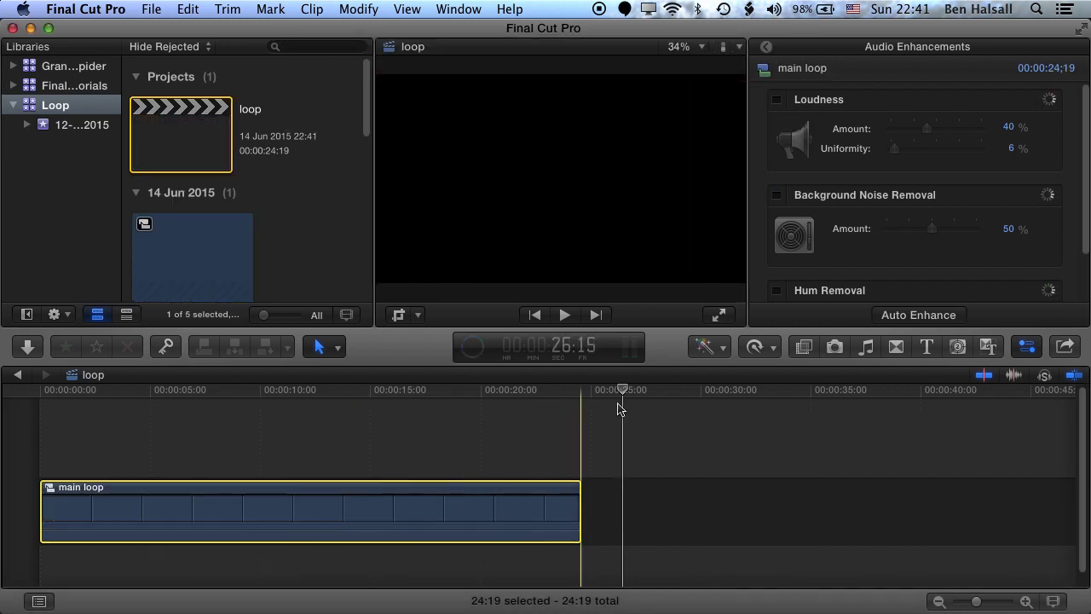
Step: Append several copies of main loop end to end on the timeline
click(580, 392)
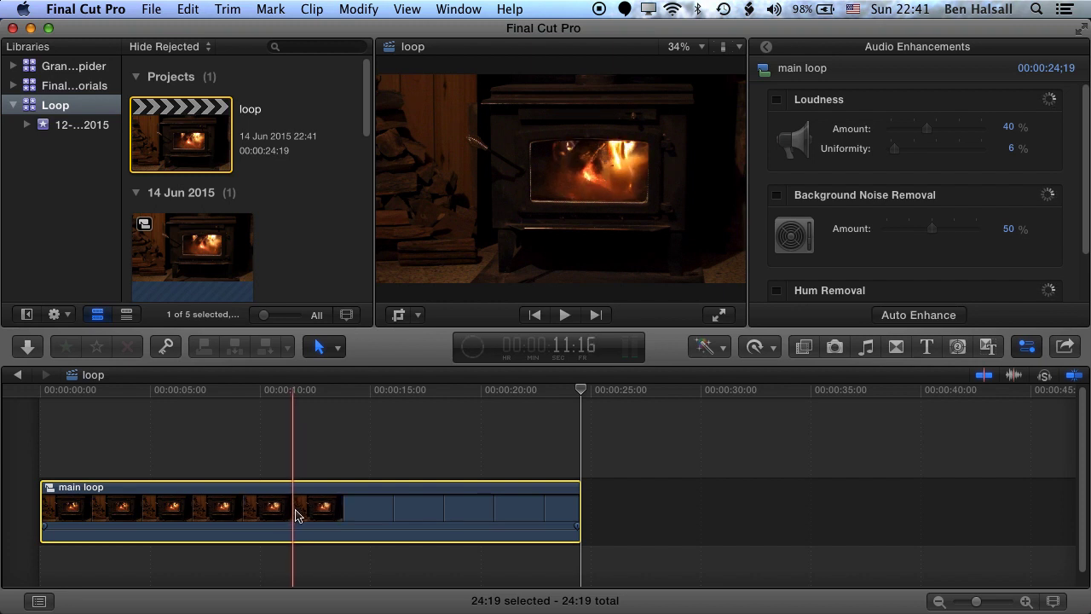
key(super+minus)
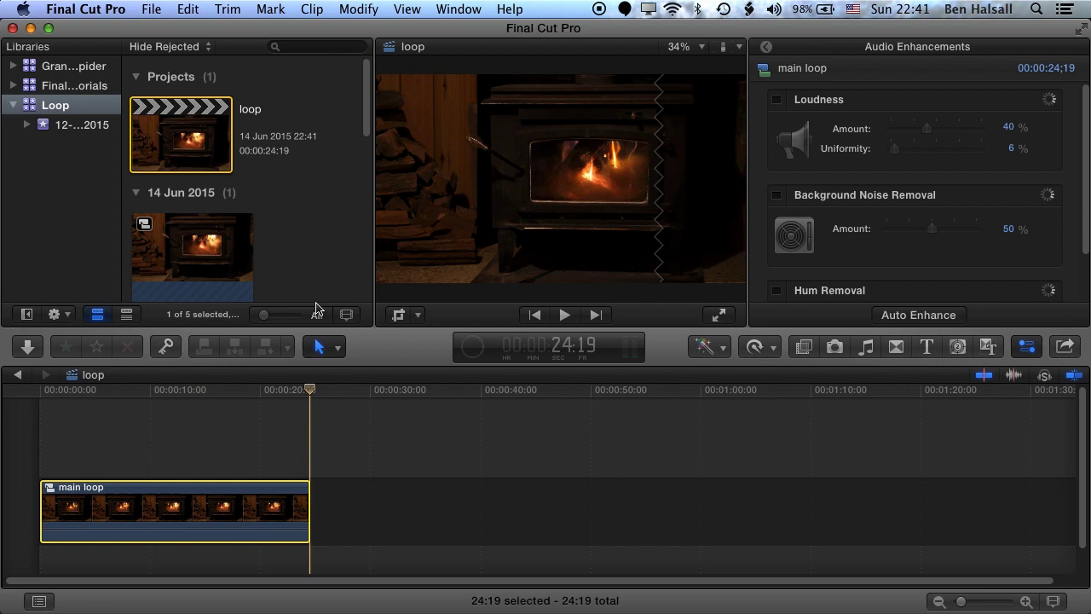
key(e)
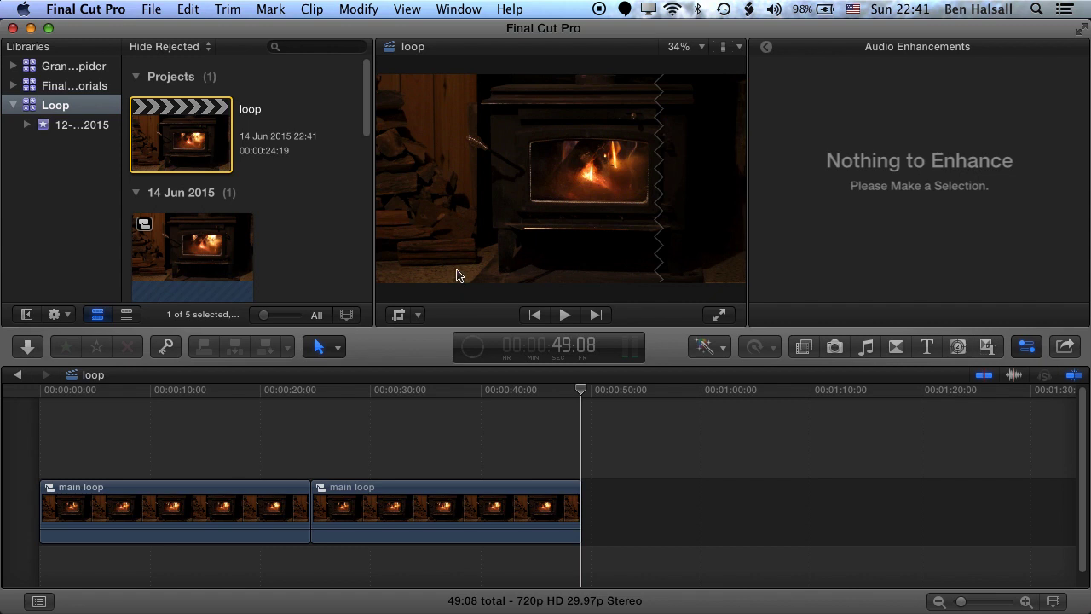
key(super+v)
key(super+v)
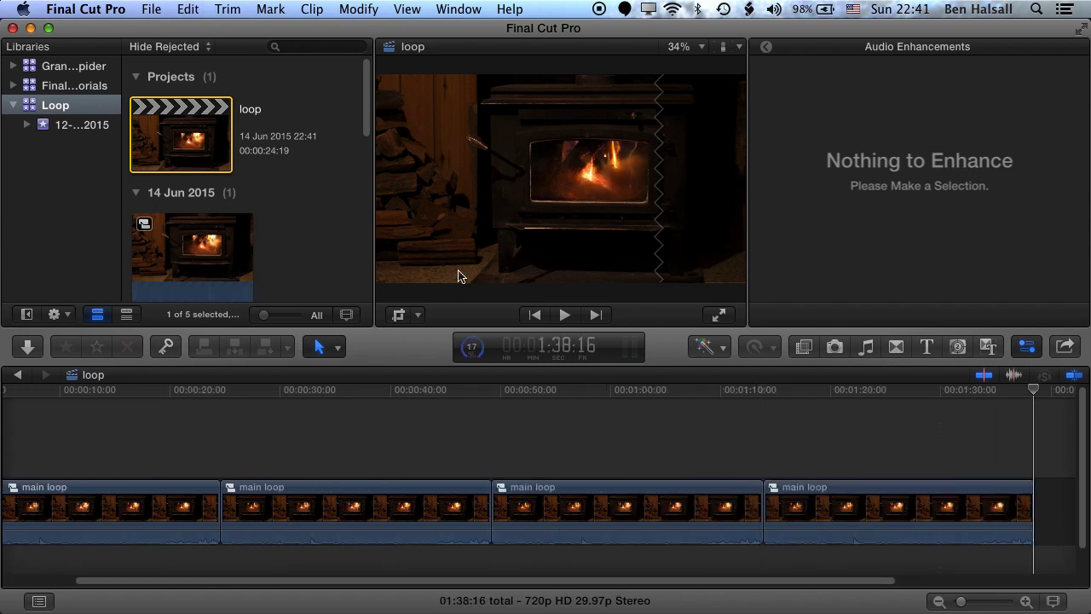
key(super+v)
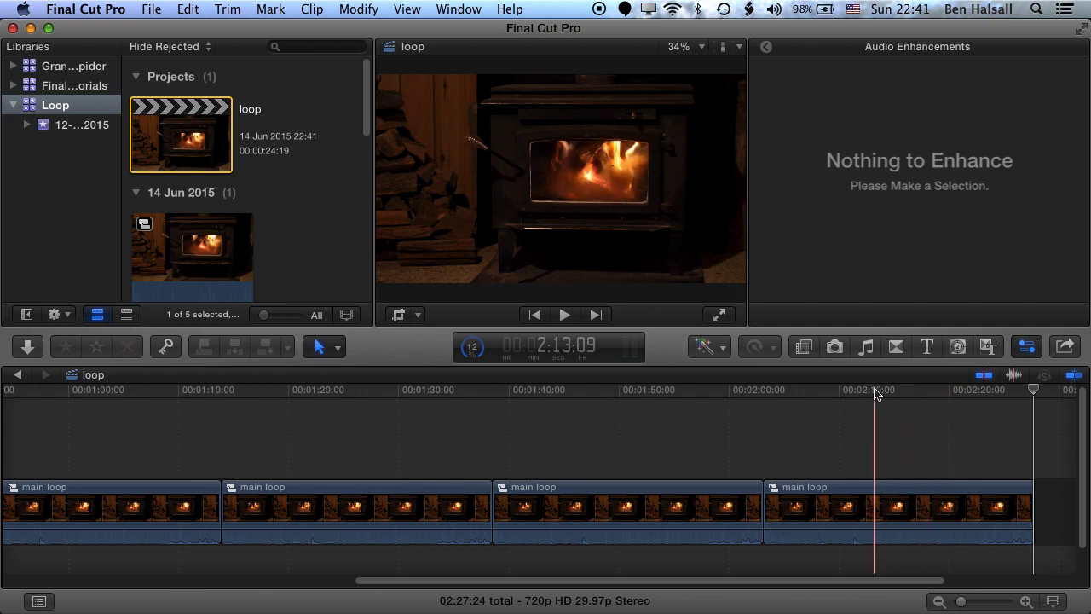
Step: Copy six main loop clips and paste them three times, extending the timeline to 12:19:00
key(super+minus)
key(super+minus)
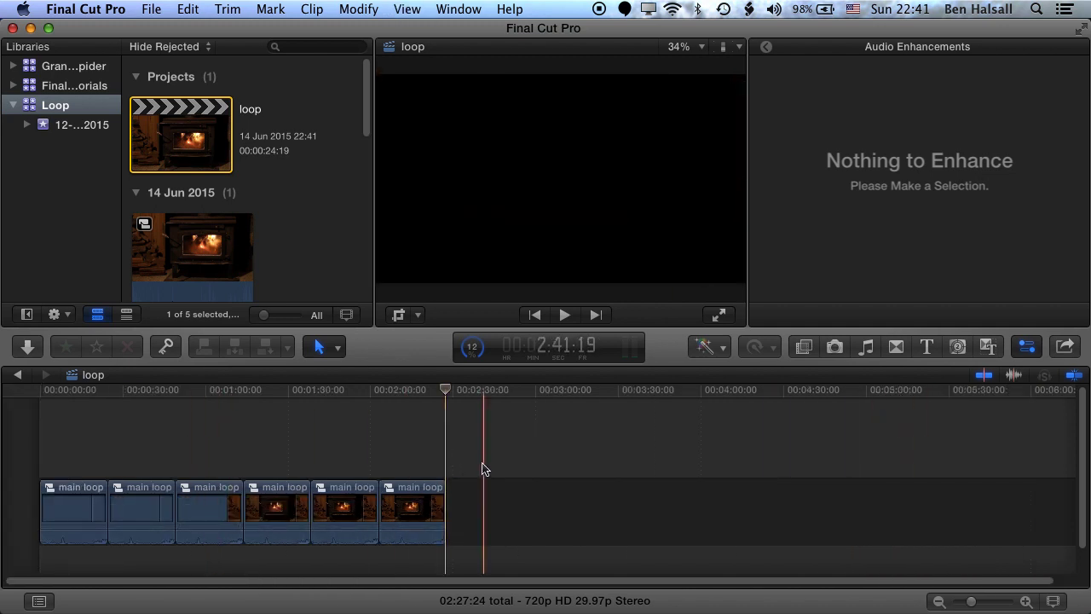
drag(483, 468, 36, 554)
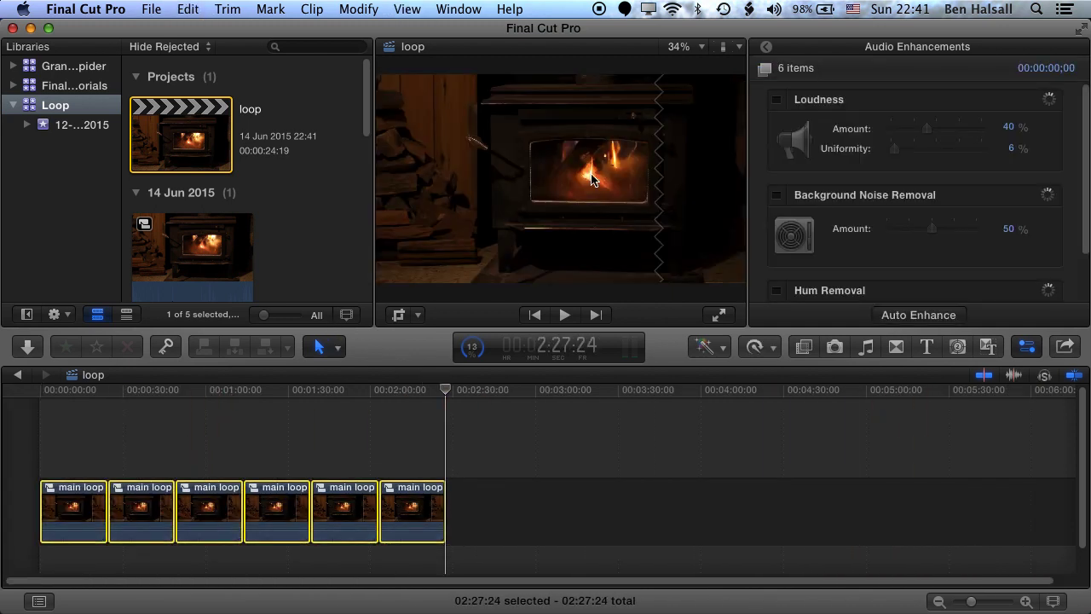
key(super+c)
key(super+v)
key(super+v)
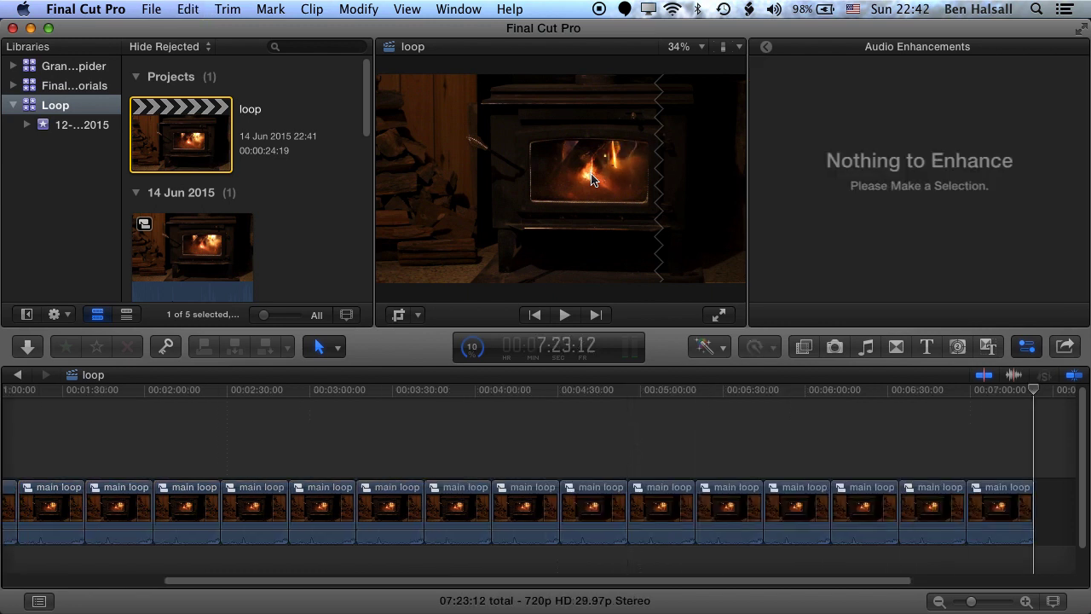
key(super+v)
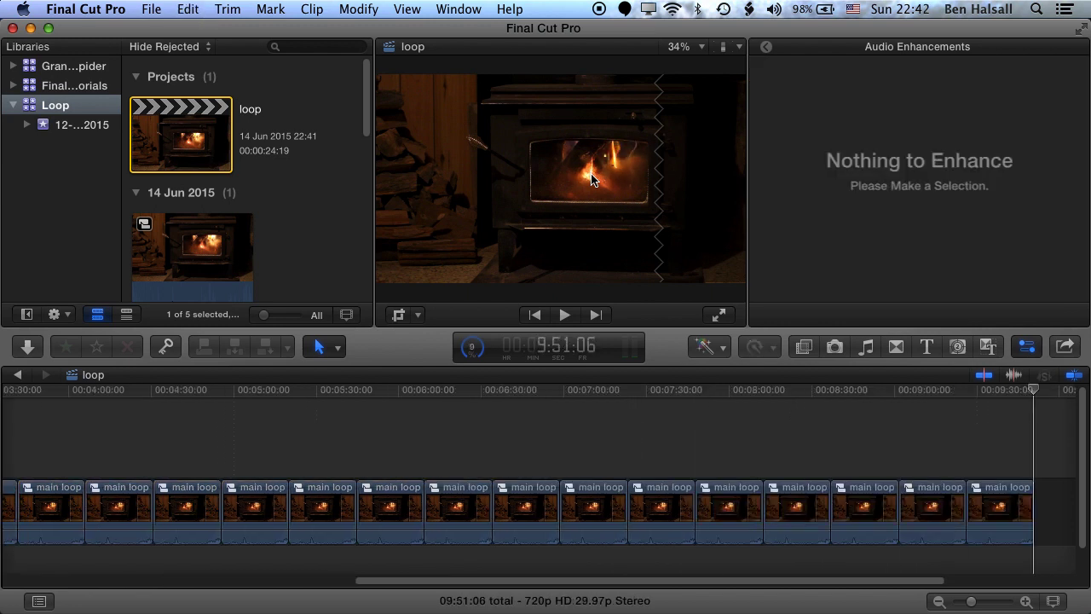
key(super+v)
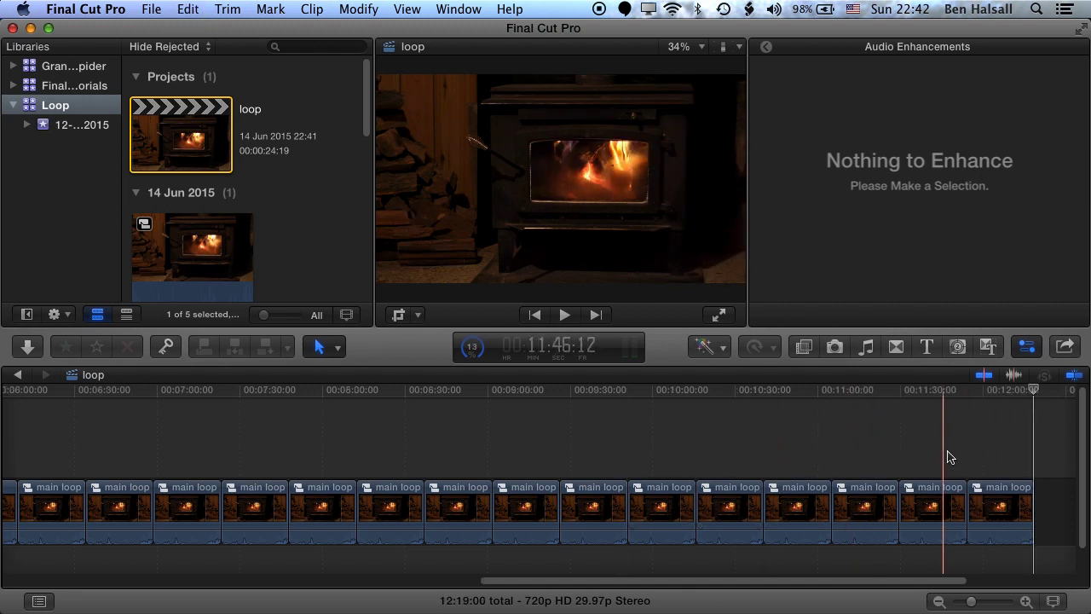
click(977, 390)
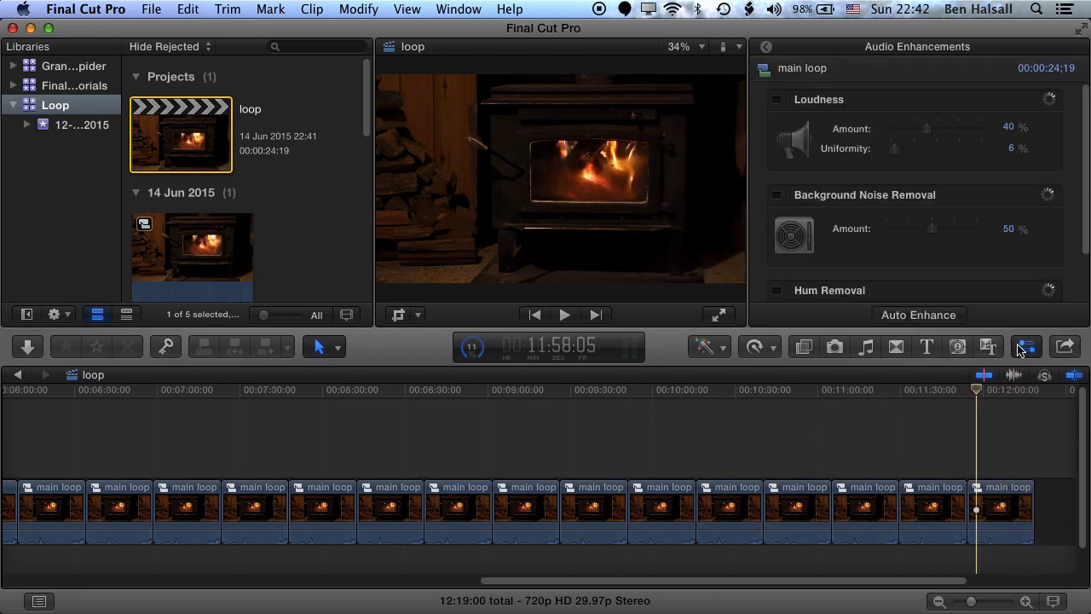
Step: Zoom the timeline to fit all 12:19:00 of 'main loop' copies and play from the start
key(shift+z)
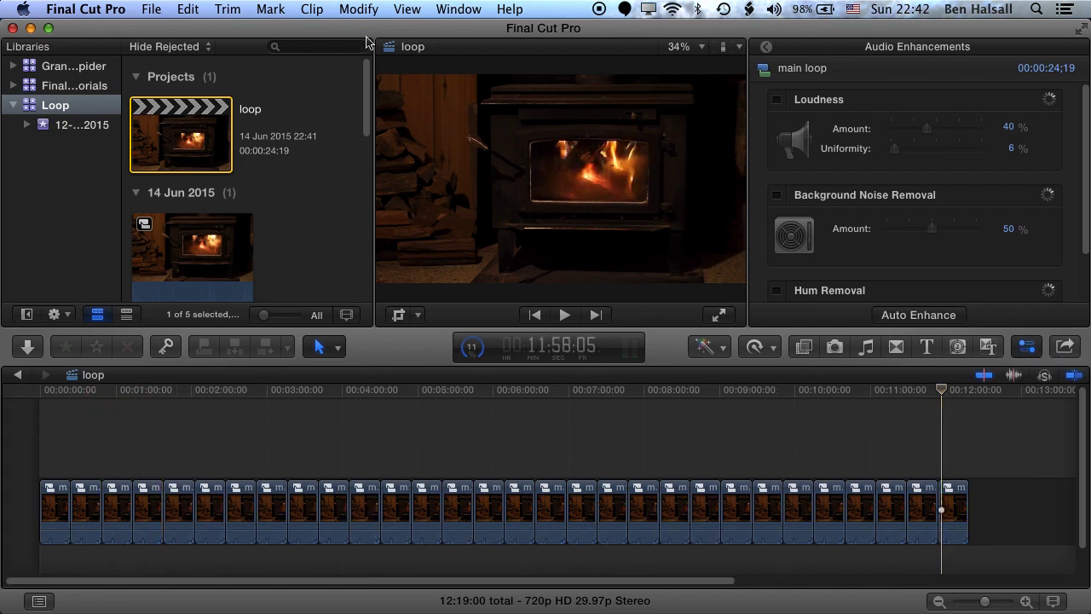
click(408, 9)
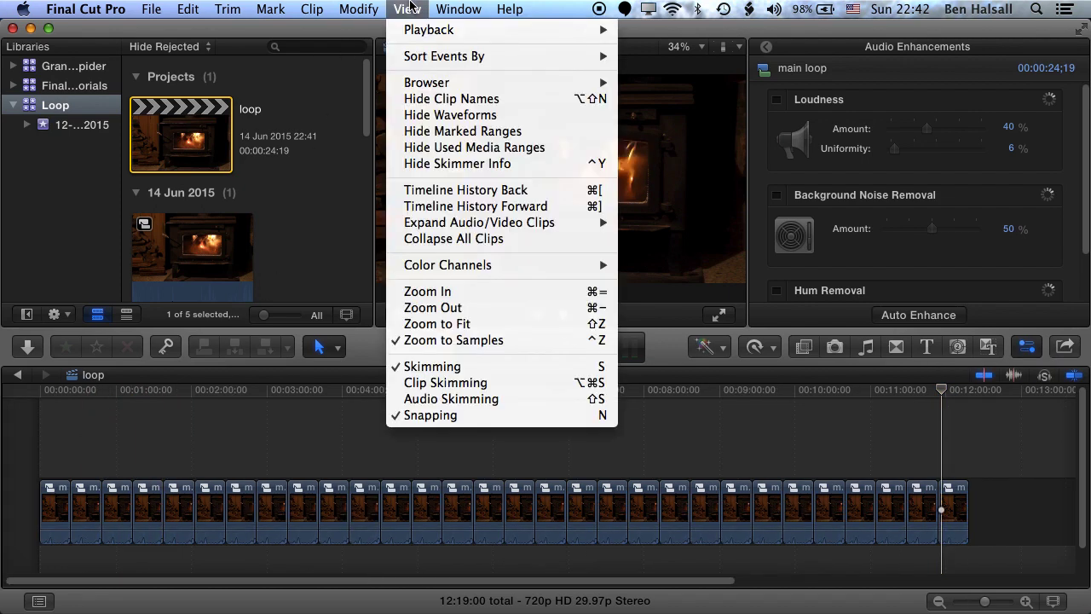
click(480, 332)
click(48, 391)
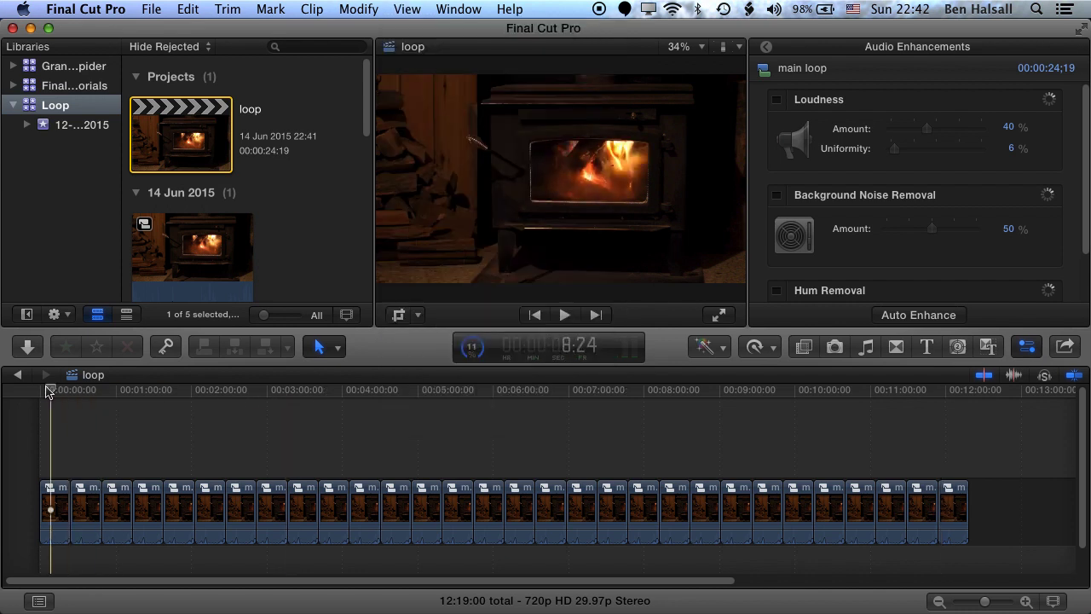
key(space)
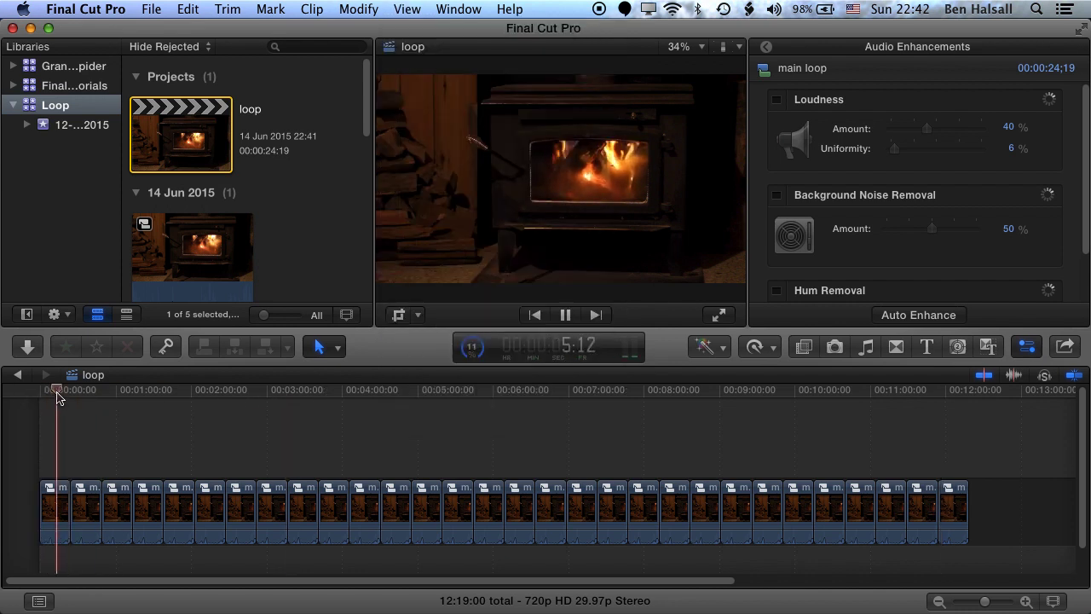